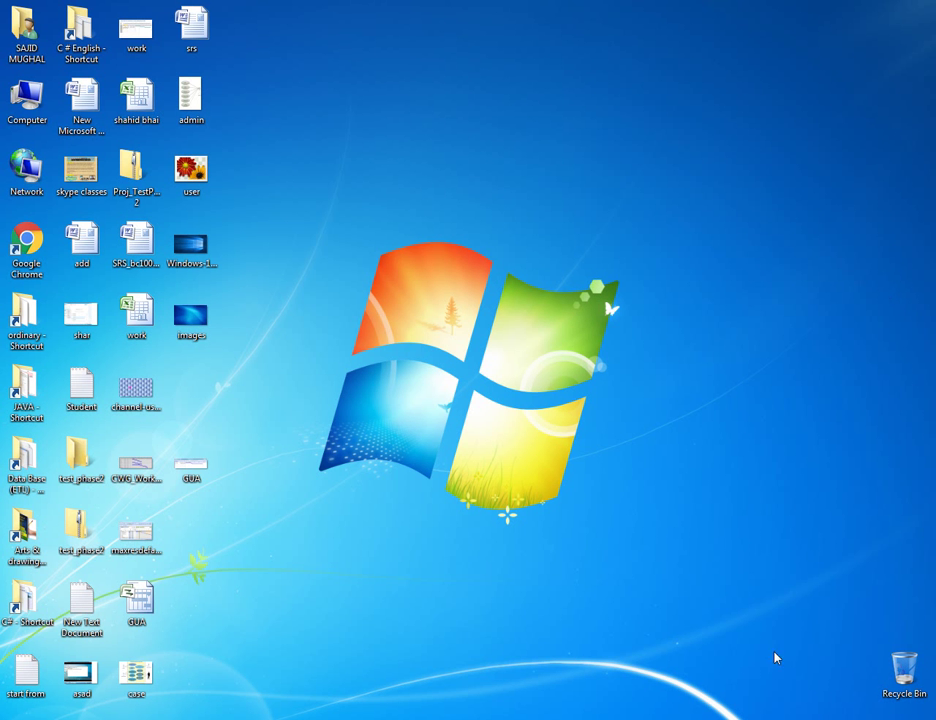
Step: Check the speaker volume and refresh the Windows 7 desktop twice
left_click(880, 715)
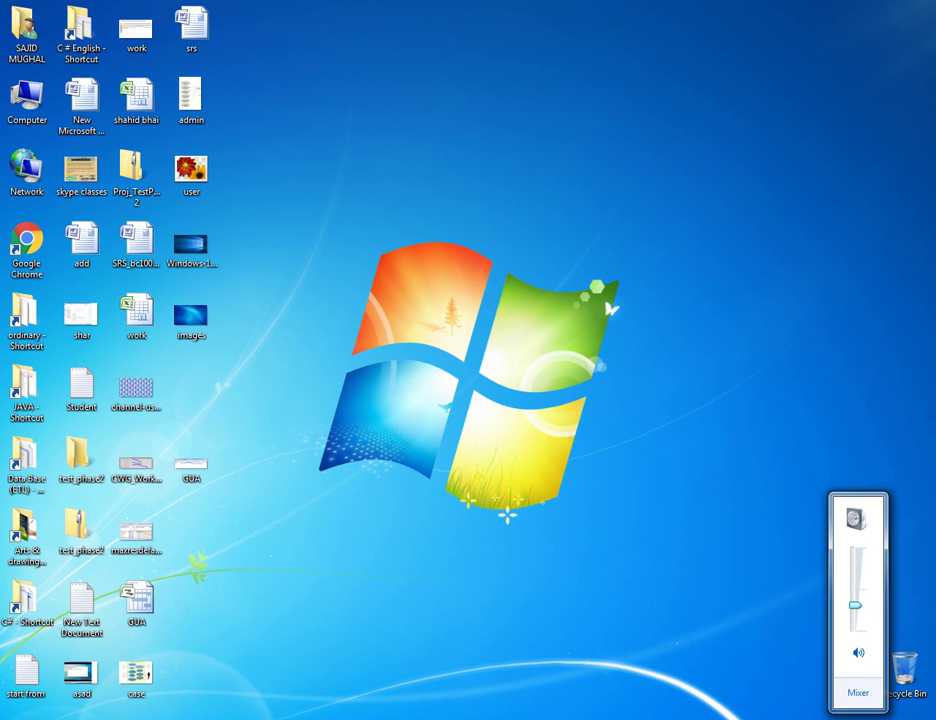
scroll(884, 620, "up", 20)
scroll(884, 620, "up", 2)
right_click(522, 401)
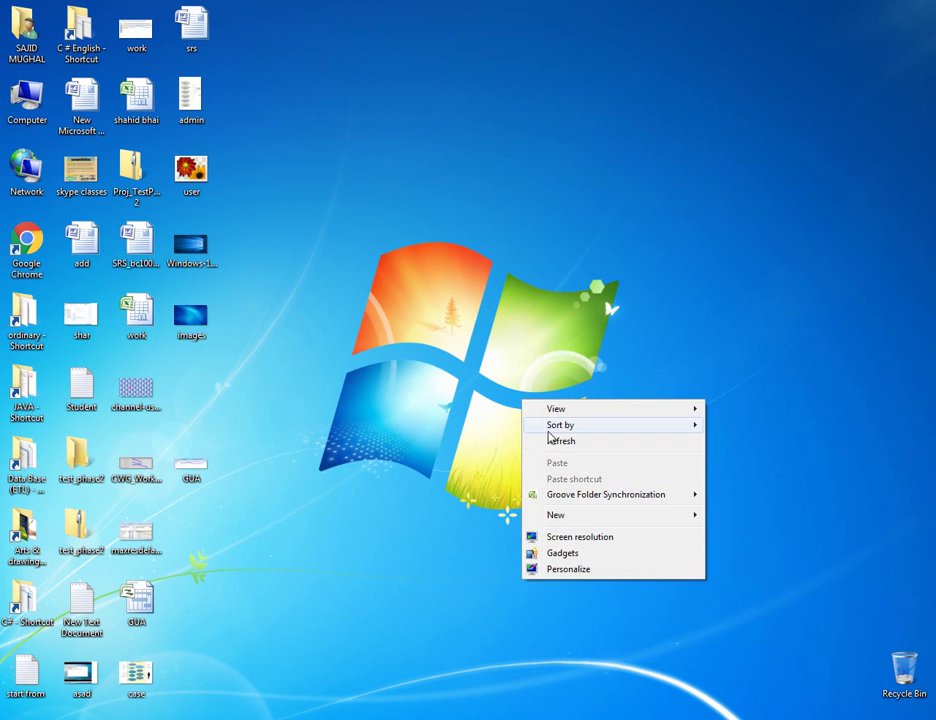
left_click(557, 441)
right_click(522, 428)
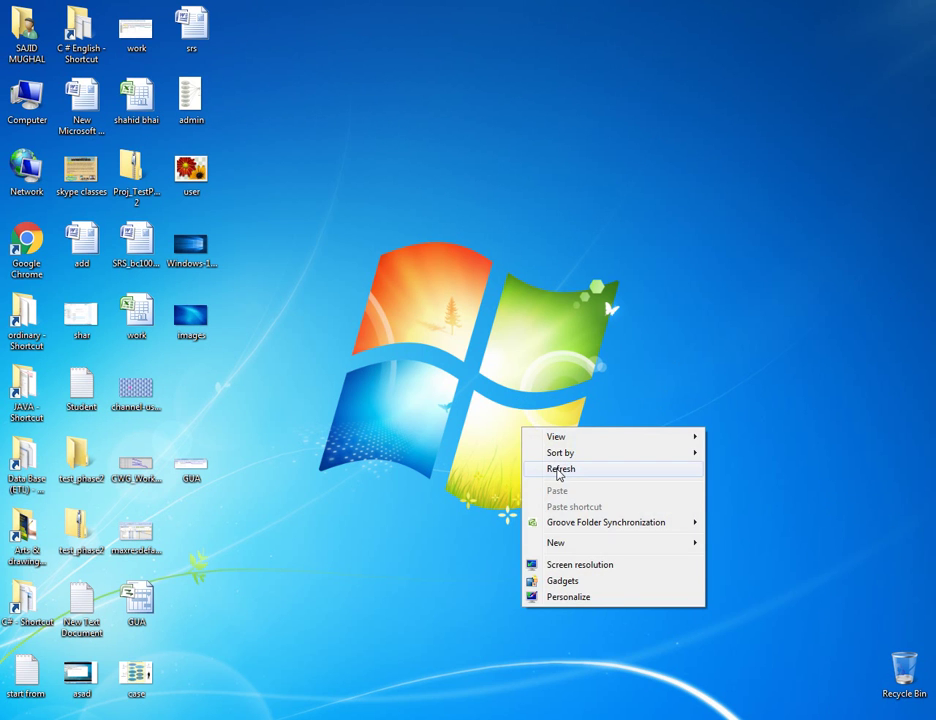
left_click(560, 470)
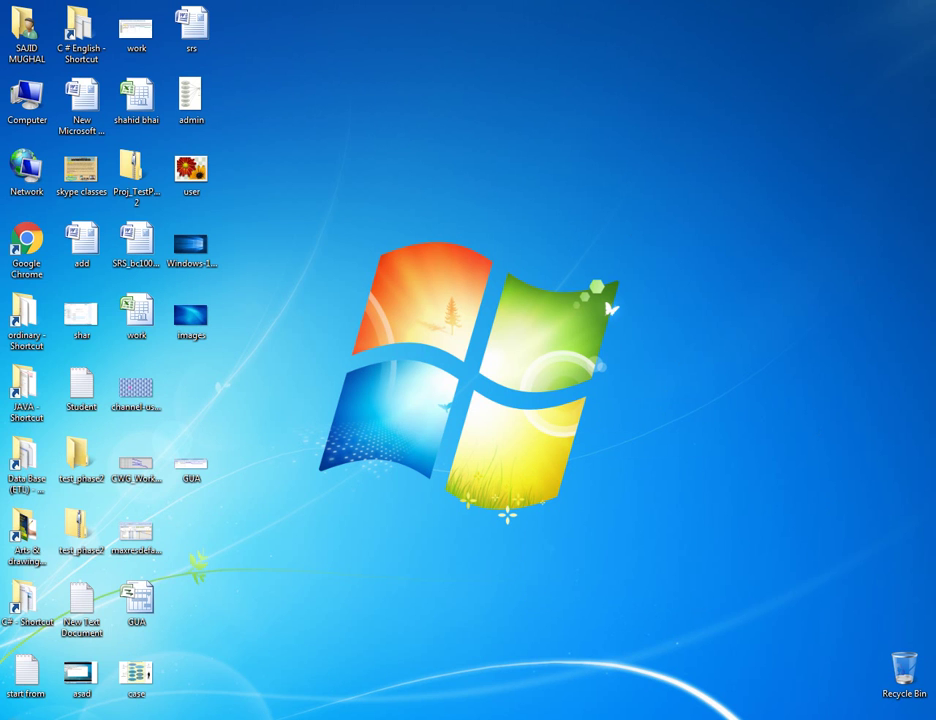
Step: Launch Microsoft Office Project 2007 from the Start menu's Microsoft Office group
key("super")
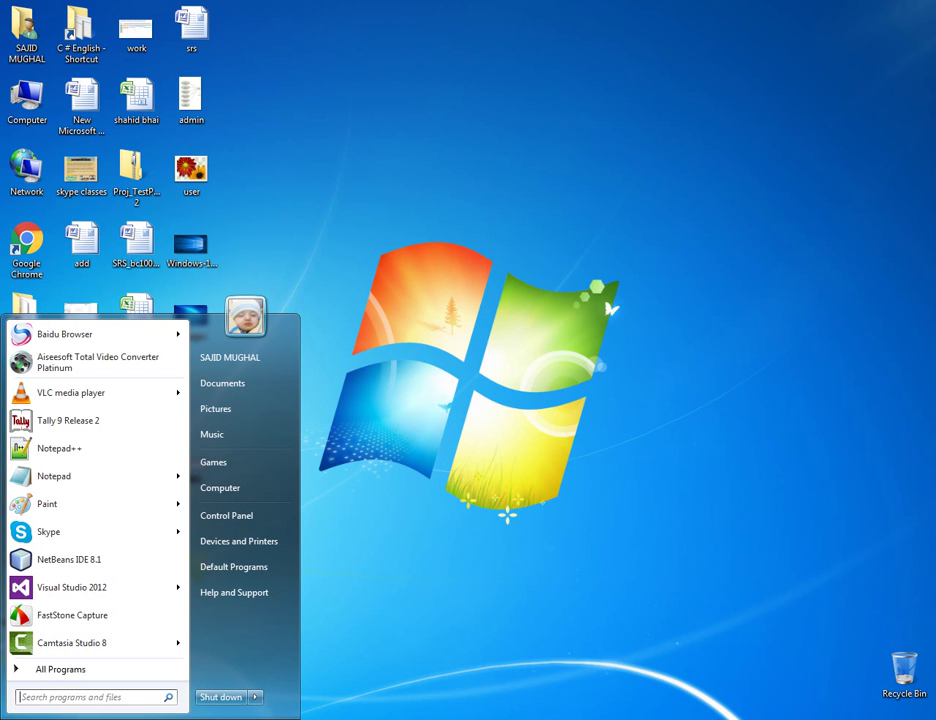
left_click(115, 671)
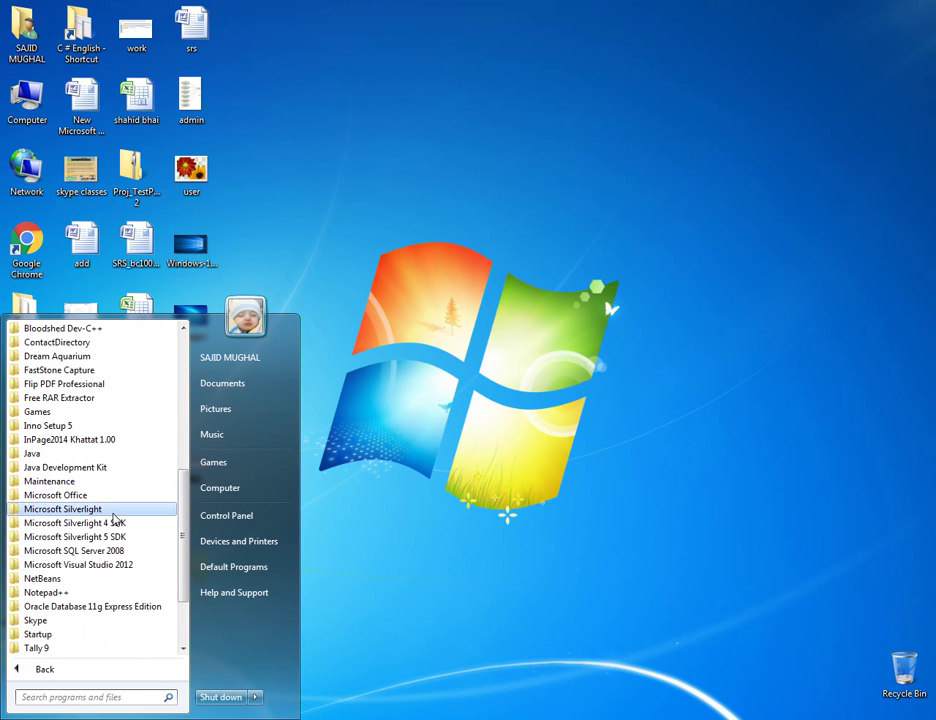
left_click(104, 496)
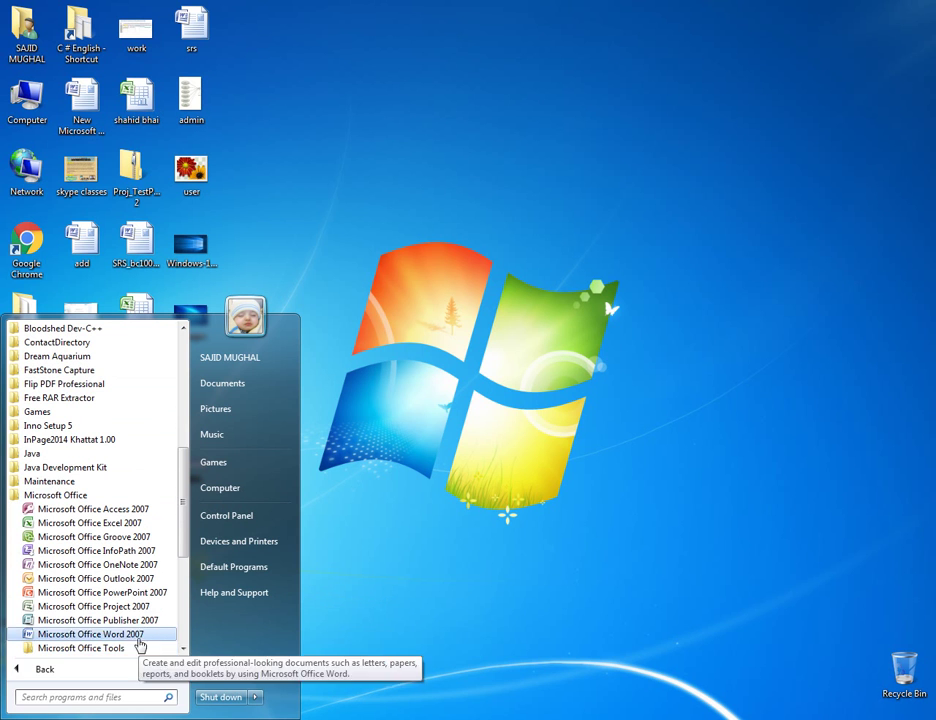
left_click(151, 607)
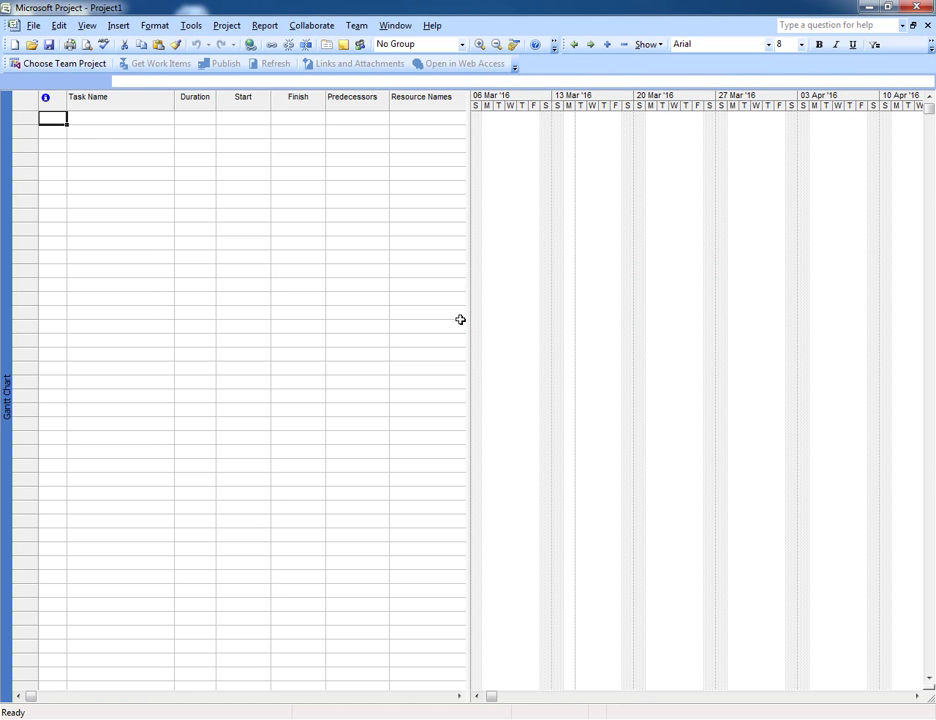
Step: Select the Task Name cell of row 1 in the Gantt sheet
left_click(139, 119)
left_click(198, 119)
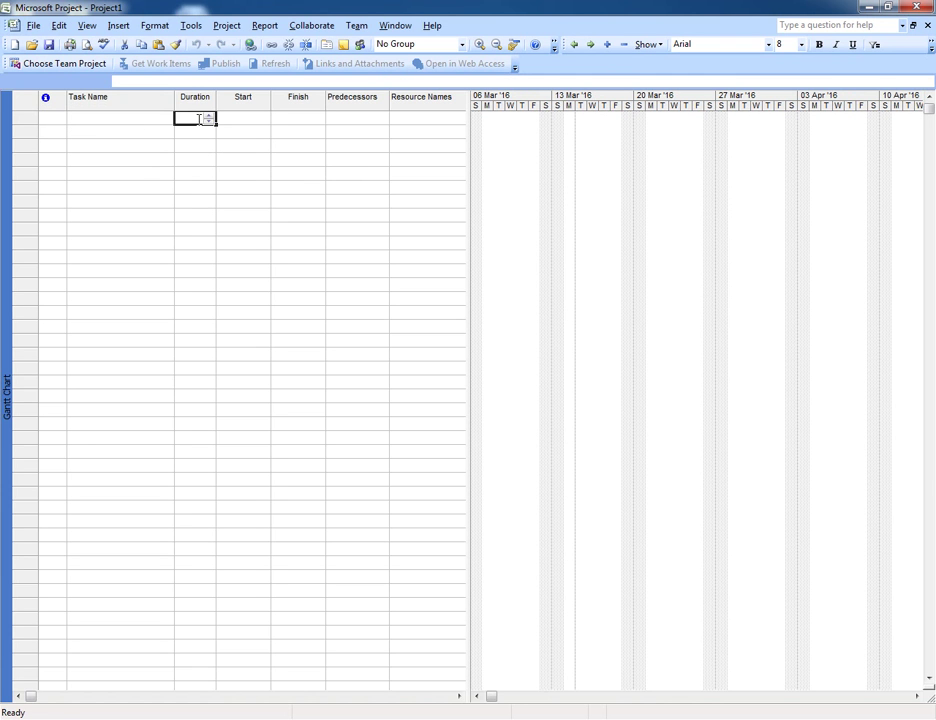
left_click(140, 120)
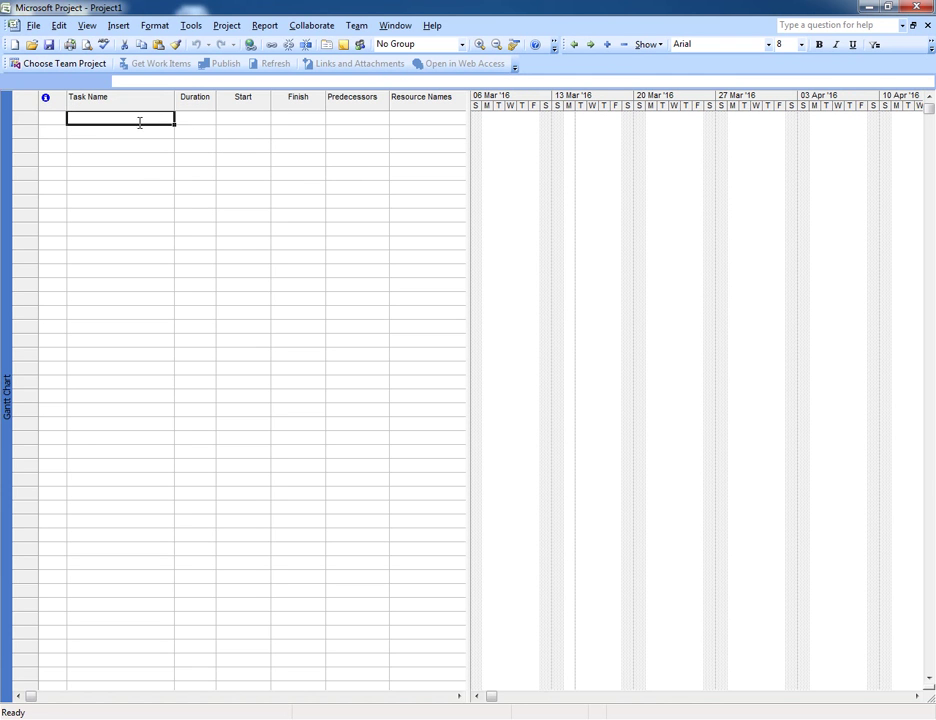
left_click(172, 339)
key("ctrl+Up")
key("Down")
key("Up")
Step: Save the new project under the file name 'Account Apps'
key("ctrl+s")
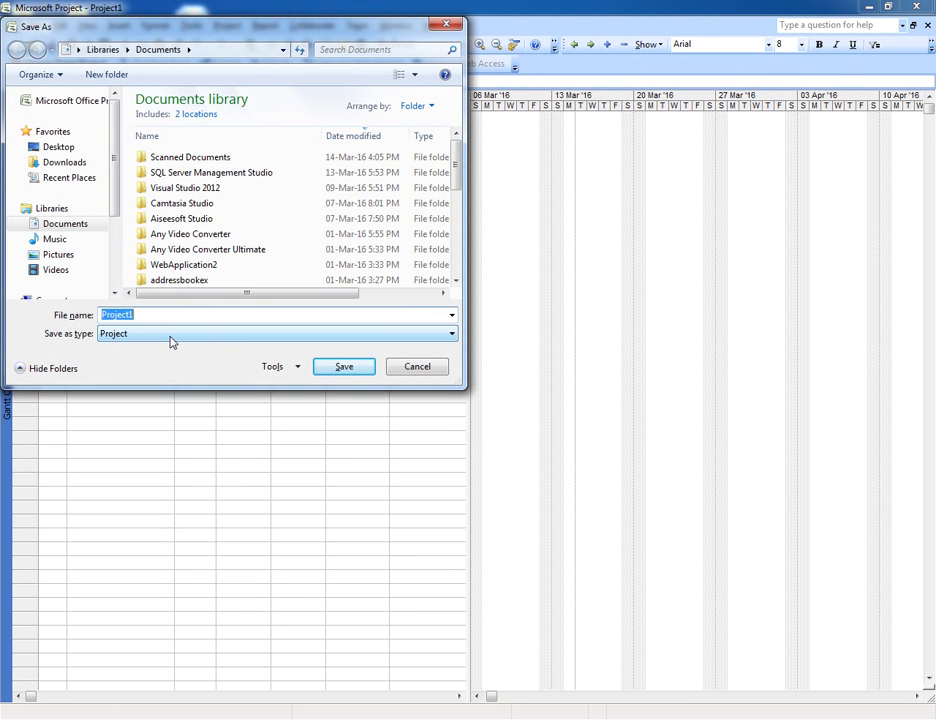
type("apn")
key("BackSpace")
key("BackSpace")
key("BackSpace")
type("aCCOUT")
key("BackSpace")
key("BackSpace")
key("BackSpace")
key("BackSpace")
key("BackSpace")
key("BackSpace")
type("Account Apps")
key("Return")
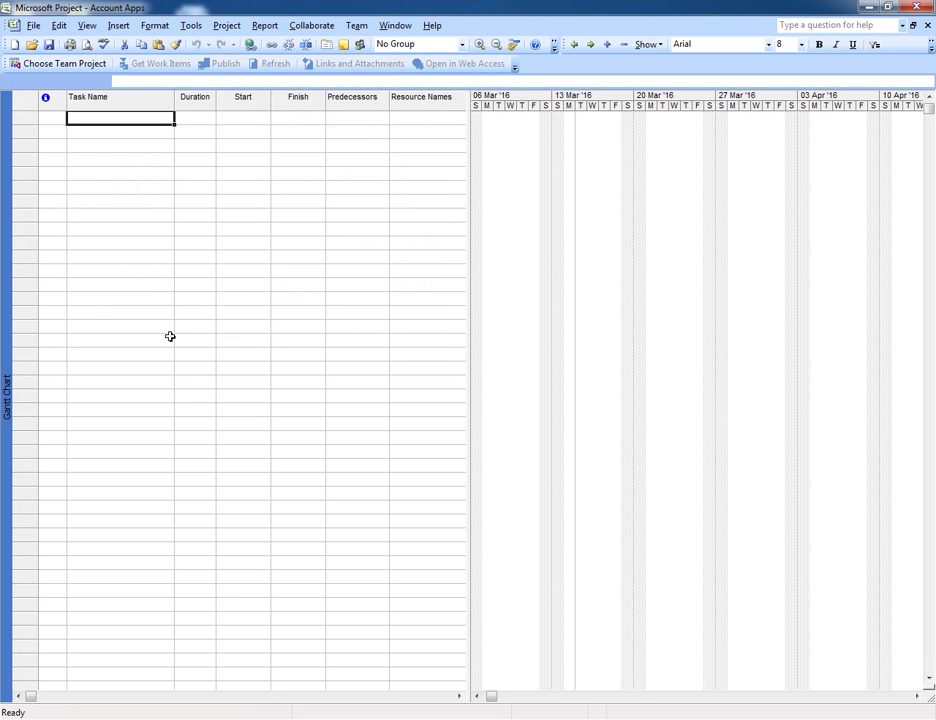
Step: Enter SRS, Design and Final as the task names in rows 1–3
type("SRS")
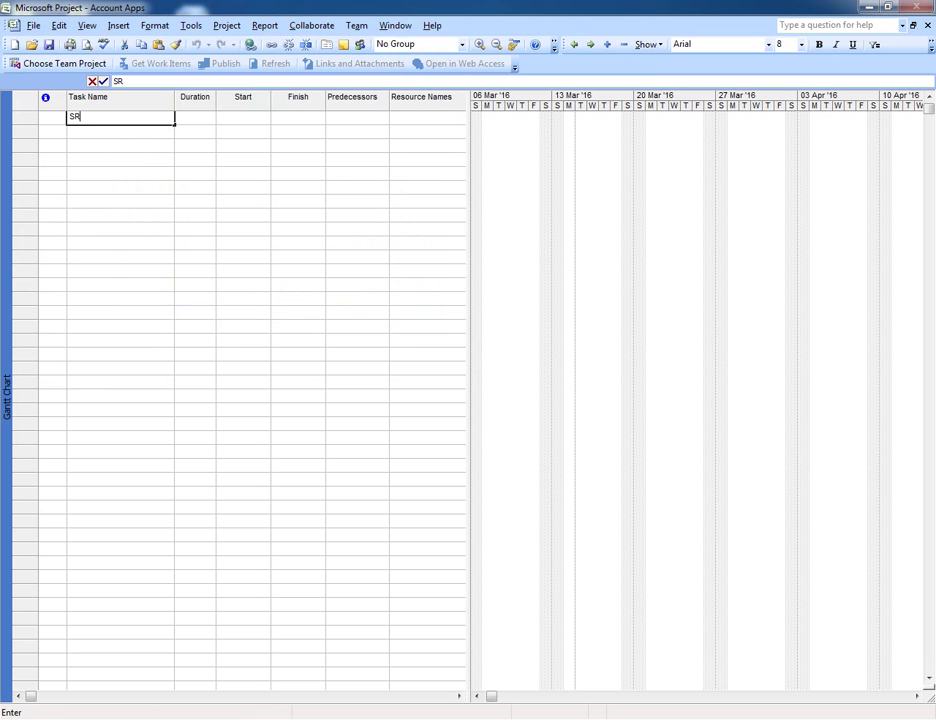
key("Return")
key("Up")
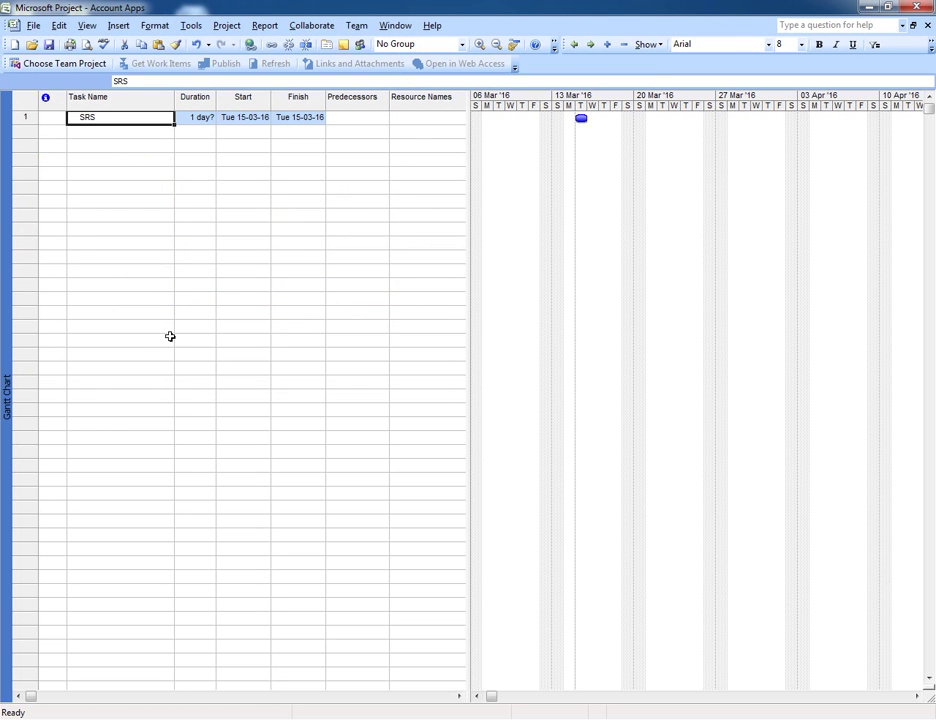
key("Down")
type("DE")
key("BackSpace")
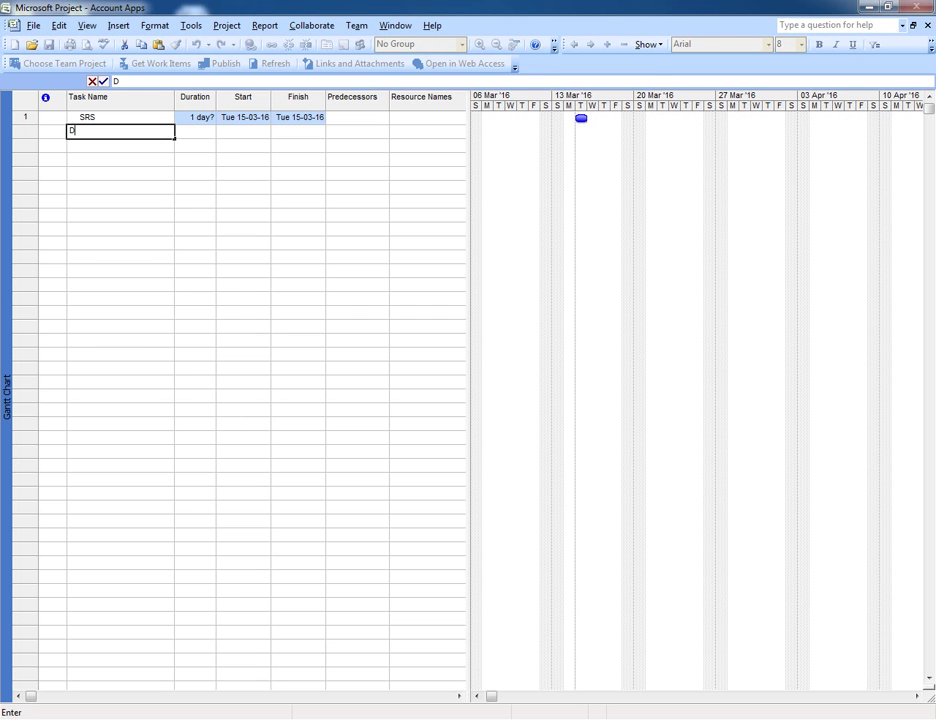
type("esign")
key("Return")
type("Final")
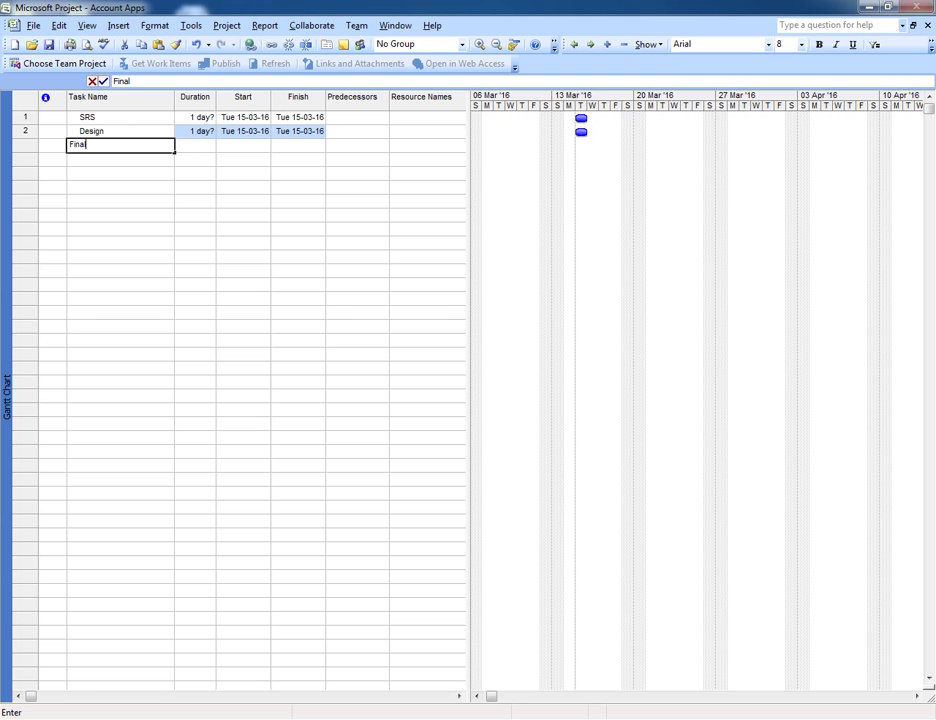
key("Return")
key("Up")
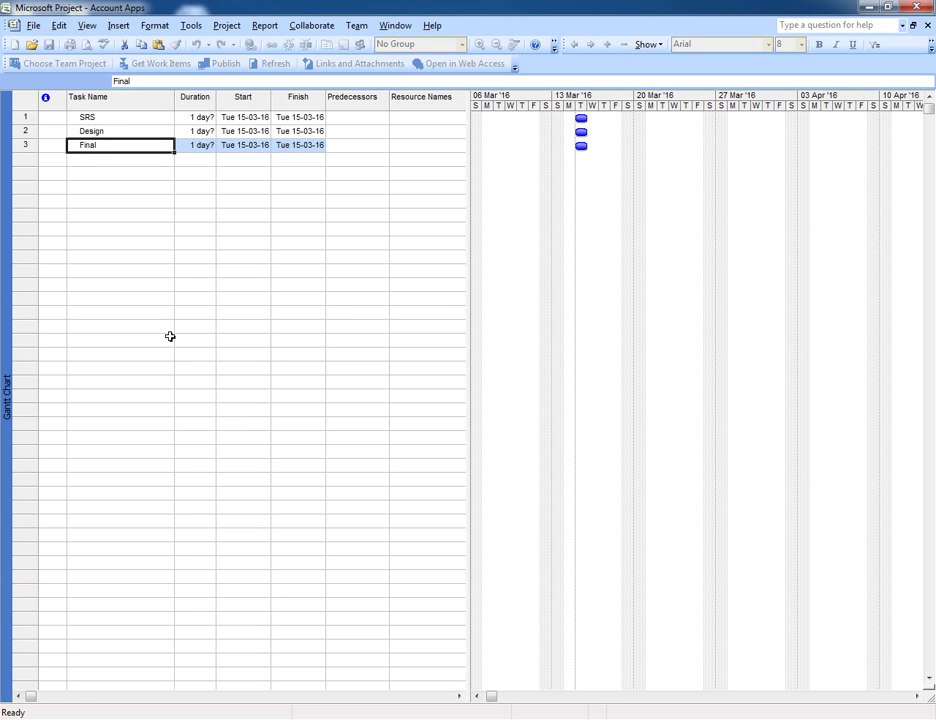
key("Right")
Step: Give SRS a start of 22feb2016, keeping the date, and a finish of 15mar2016
key("Up")
key("Up")
key("Left")
key("Left")
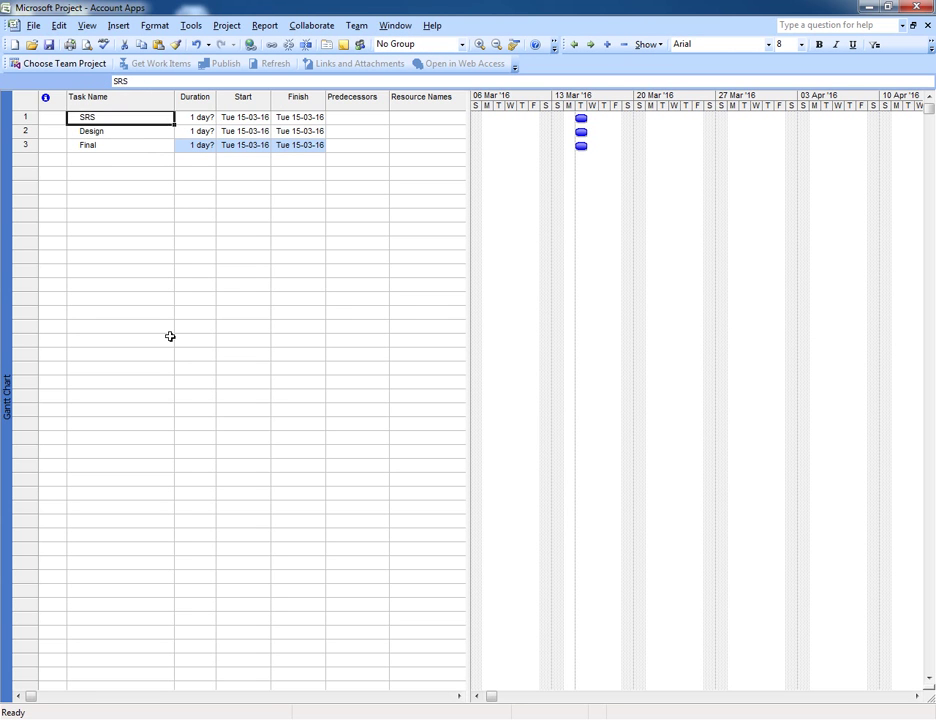
key("Right")
key("Right")
key("Left")
key("Right")
key("Left")
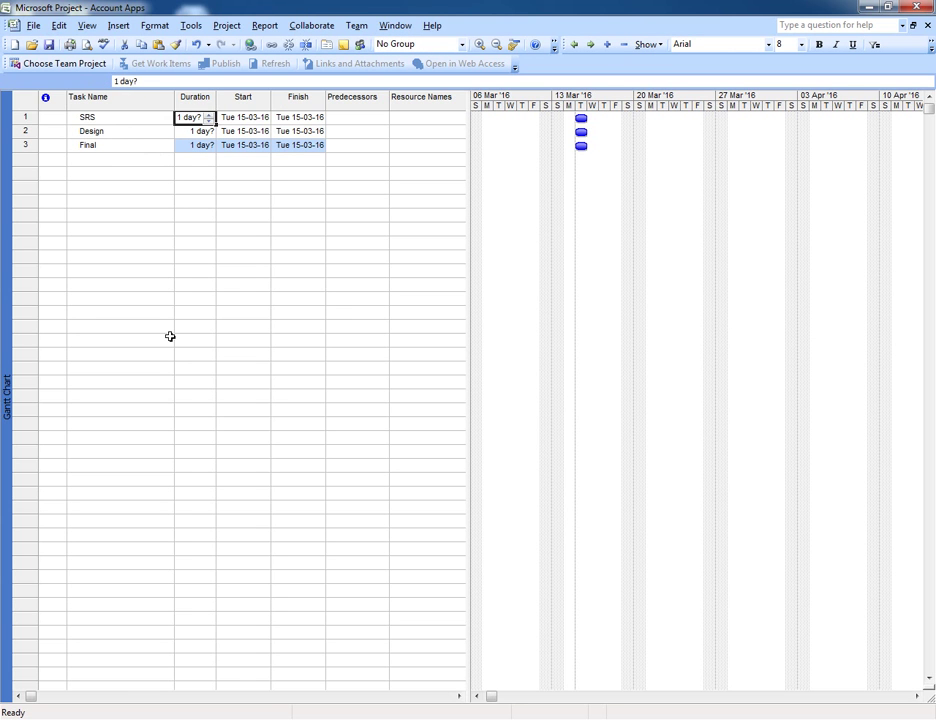
key("Right")
key("Left")
key("Right")
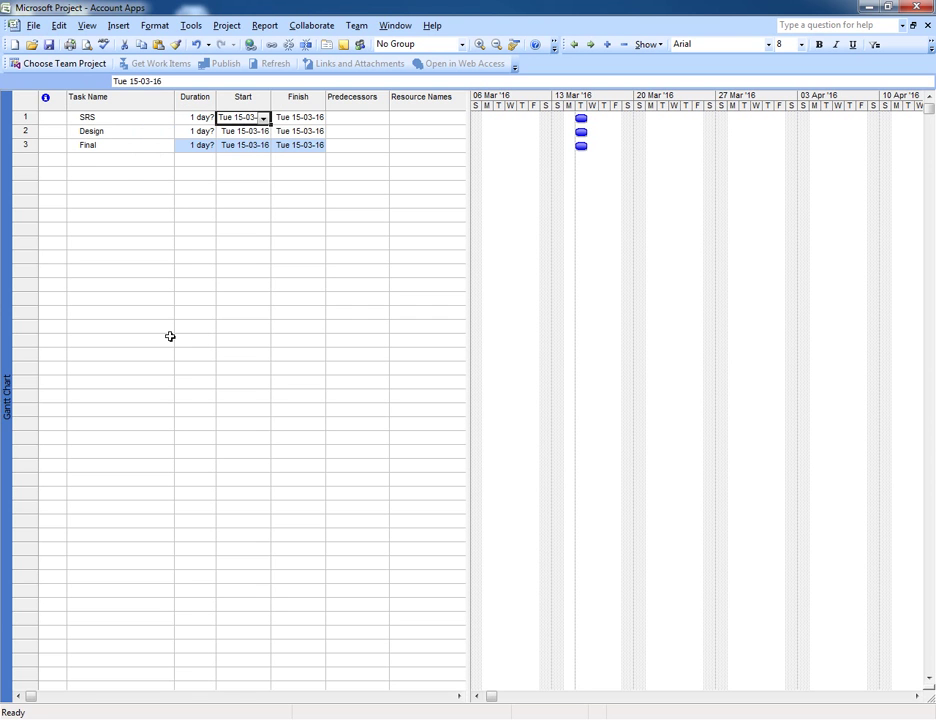
type("22")
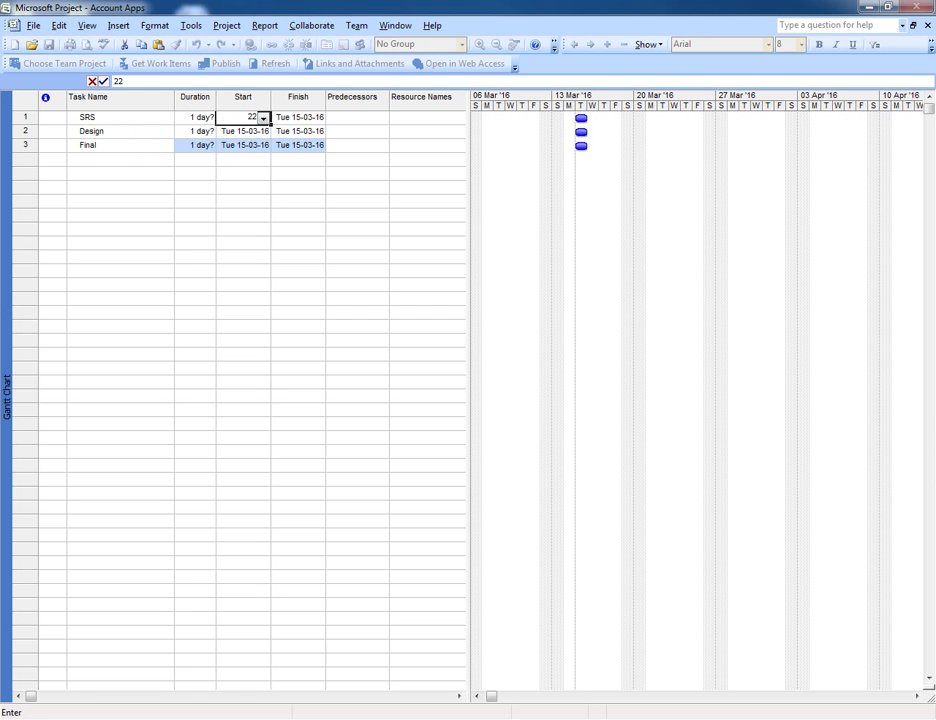
type("feb2016")
key("Return")
key("Return")
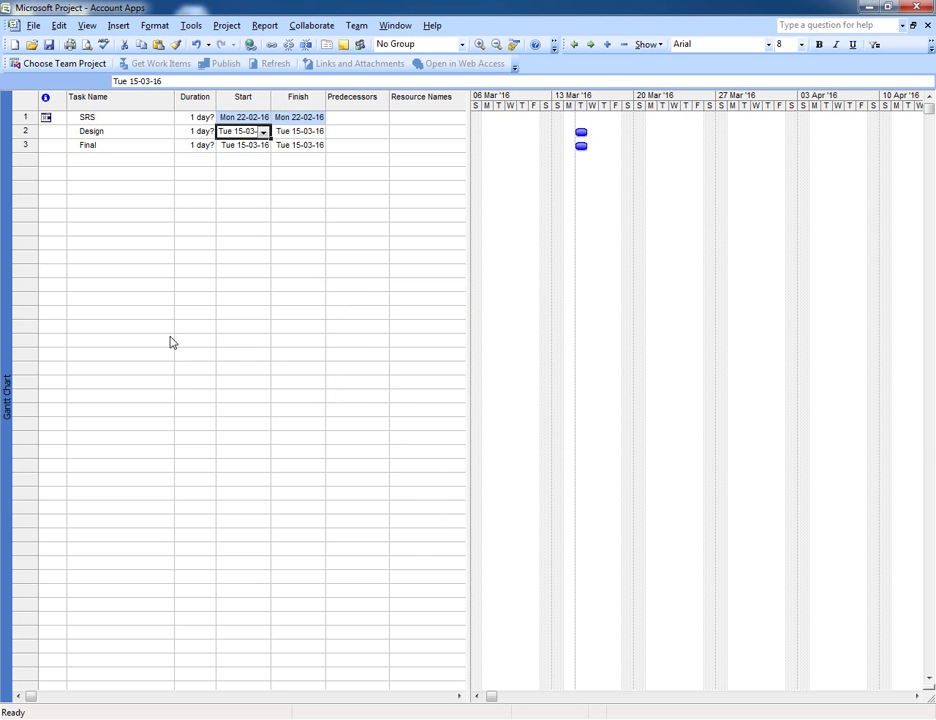
key("Up")
key("Right")
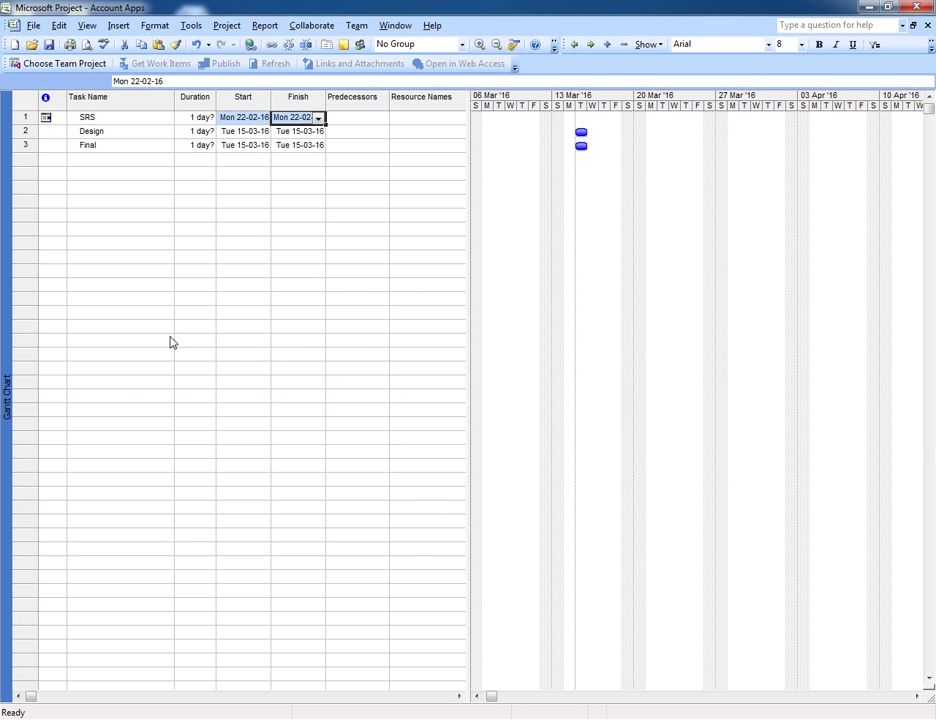
type("15mar2016")
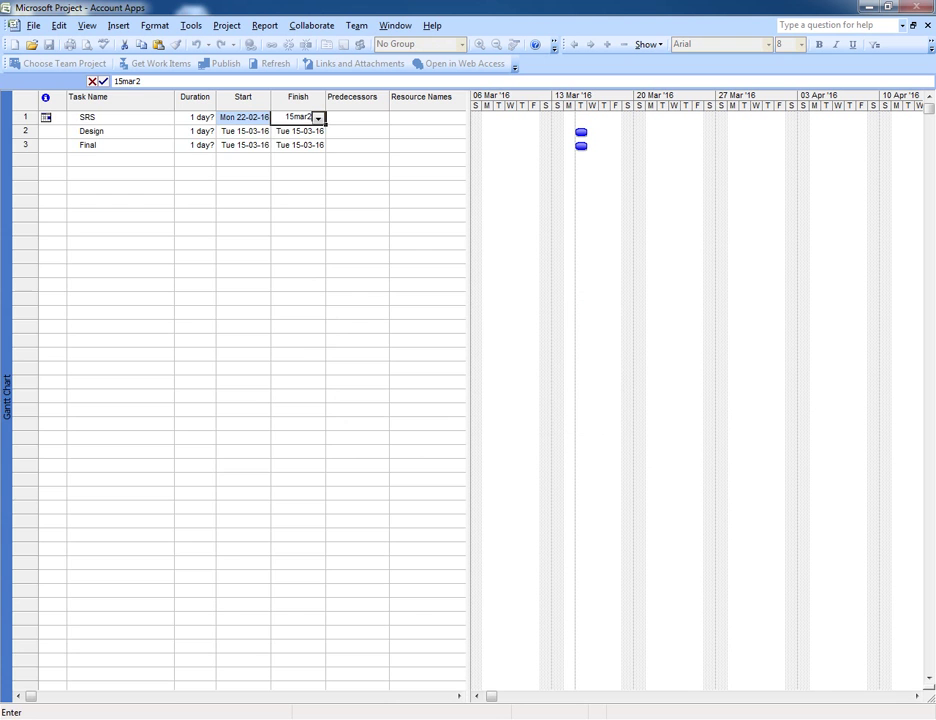
key("Return")
Step: Re-enter SRS's start as 2feb2016 so it runs 31 days to 15-03-16
key("Left")
key("Left")
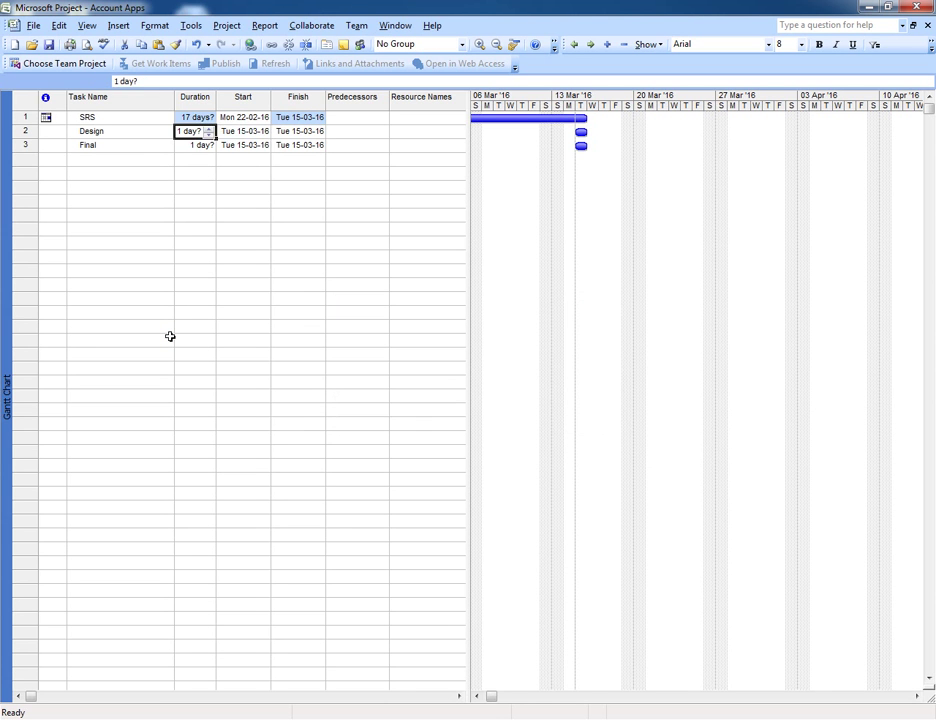
key("Right")
key("Up")
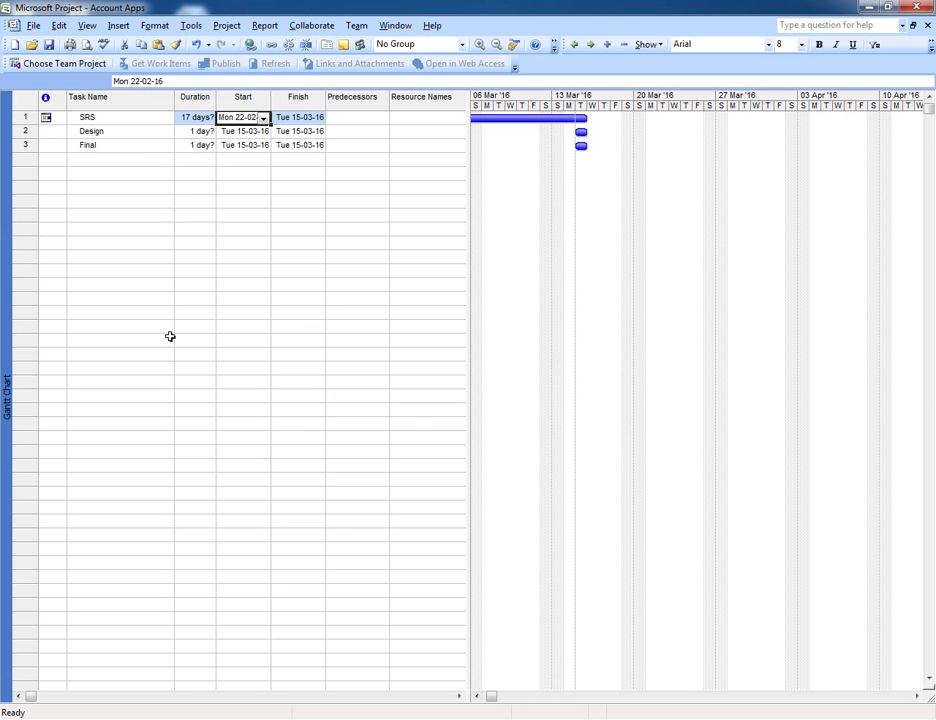
key("Down")
key("Down")
key("Up")
key("Up")
type("2")
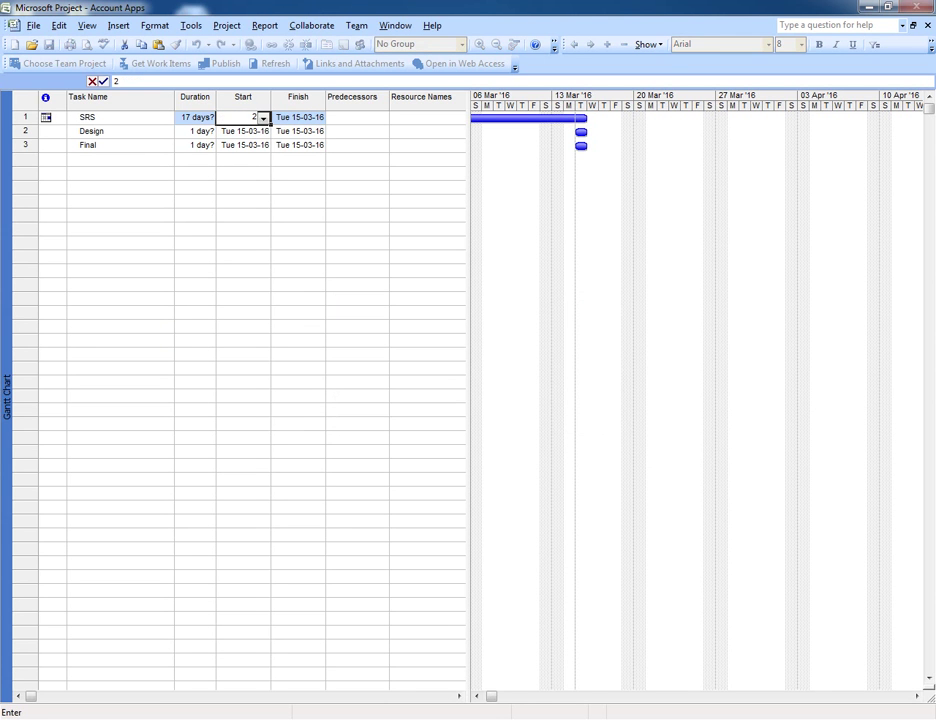
type("feb2016")
key("Return")
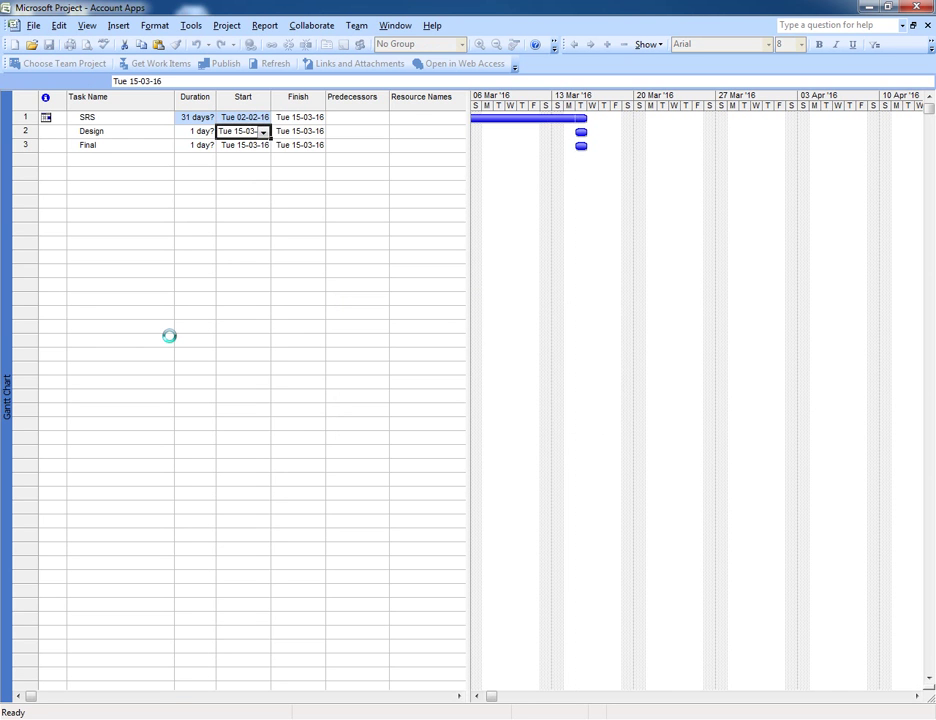
key("Up")
key("Down")
key("Left")
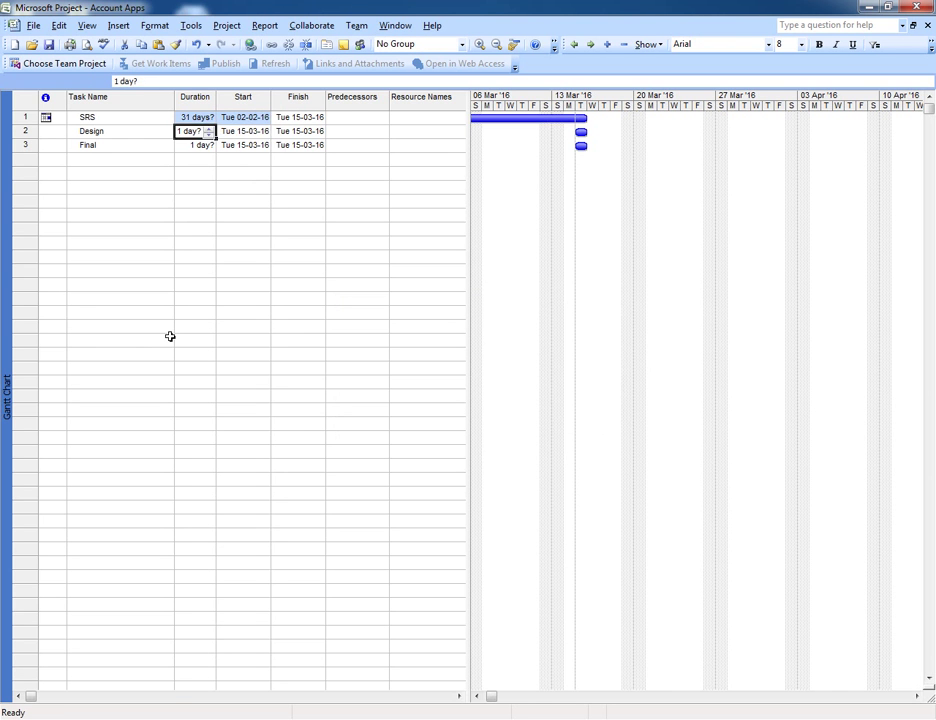
key("Right")
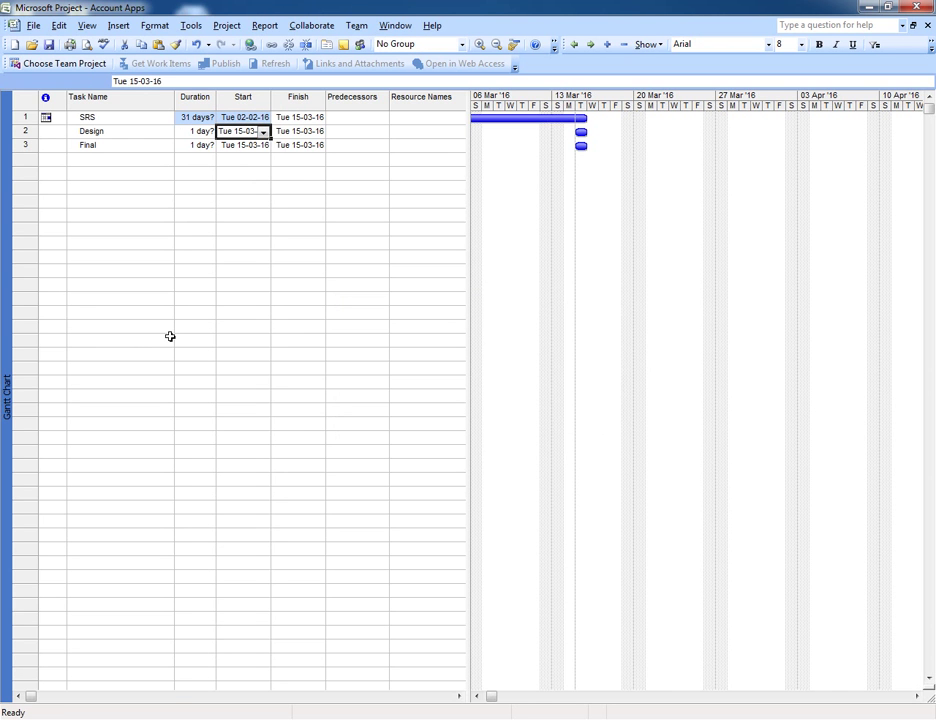
key("Up")
Step: Set the SRS duration to a firm 31 days
key("Down")
key("Down")
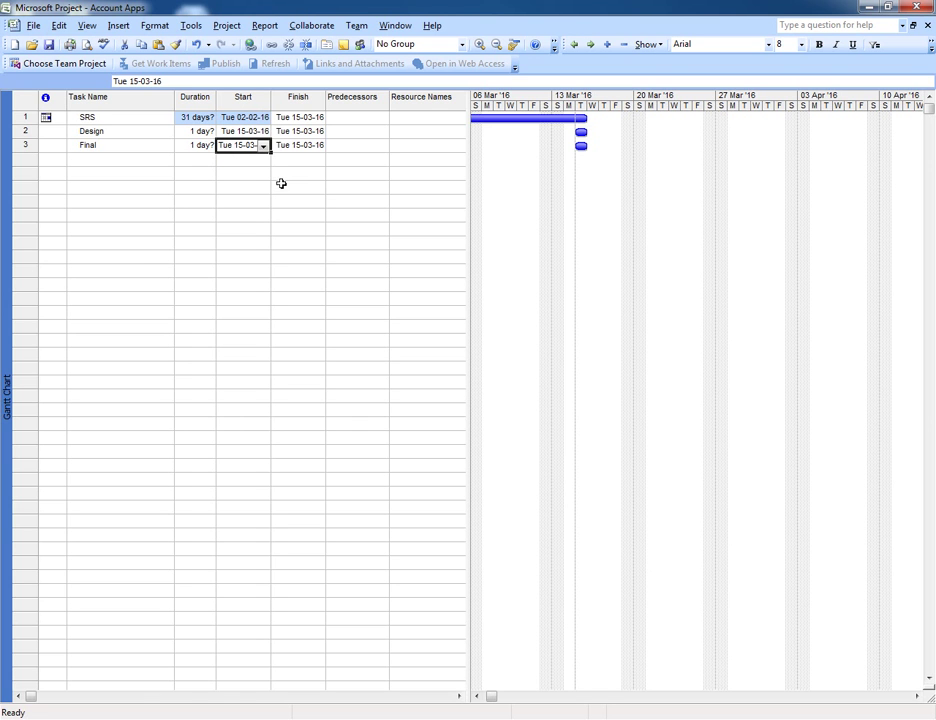
left_click(200, 121)
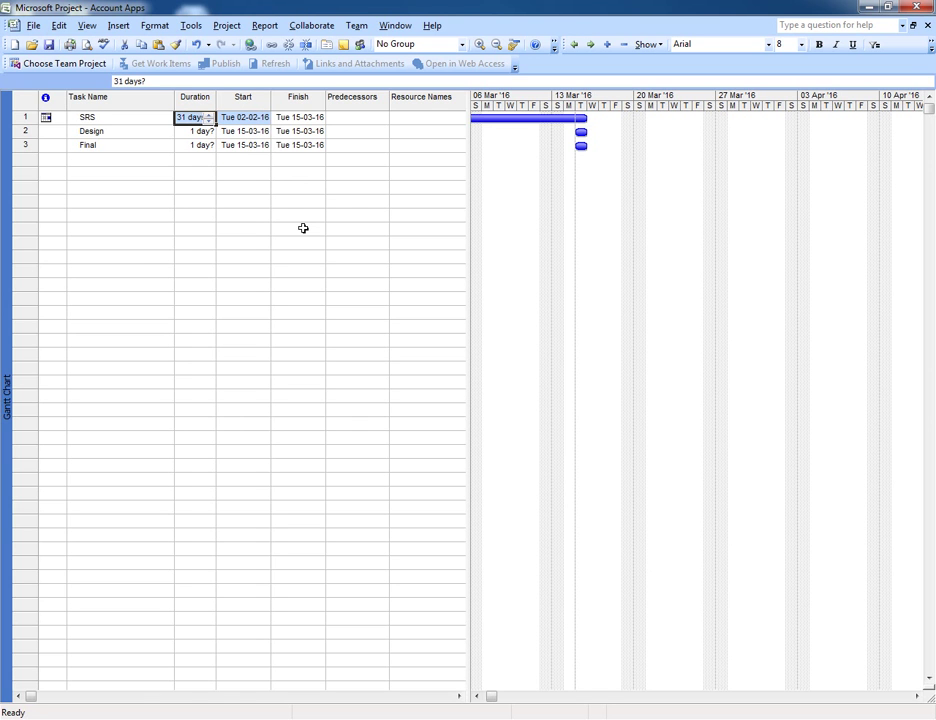
type("31 da")
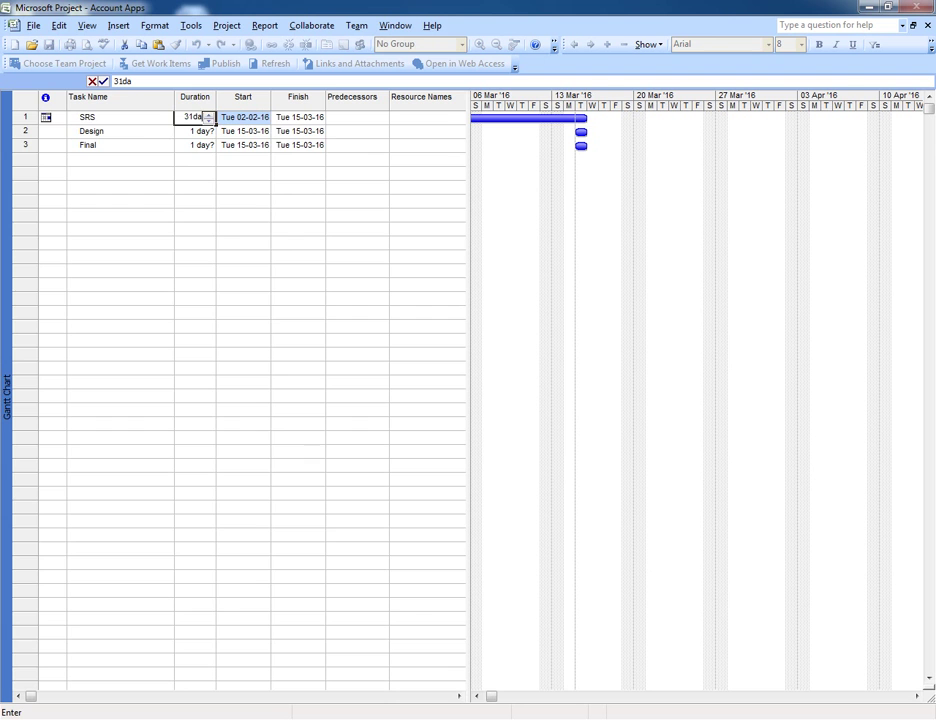
type("ys")
key("Return")
key("Up")
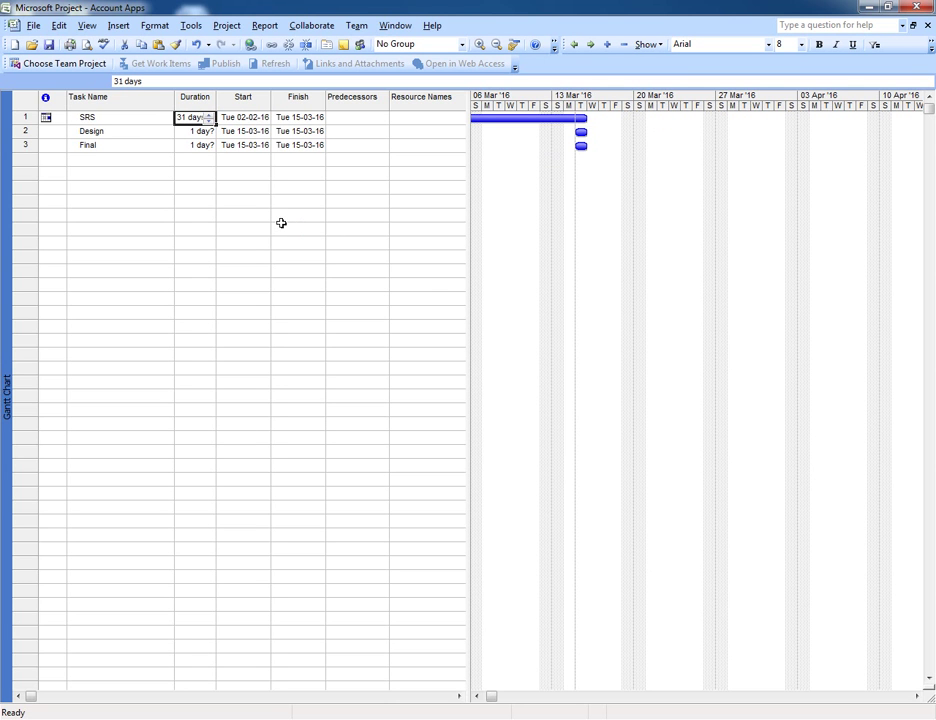
Step: Move between the SRS and Design rows, ending on SRS's start date
key("Down")
key("Up")
key("Down")
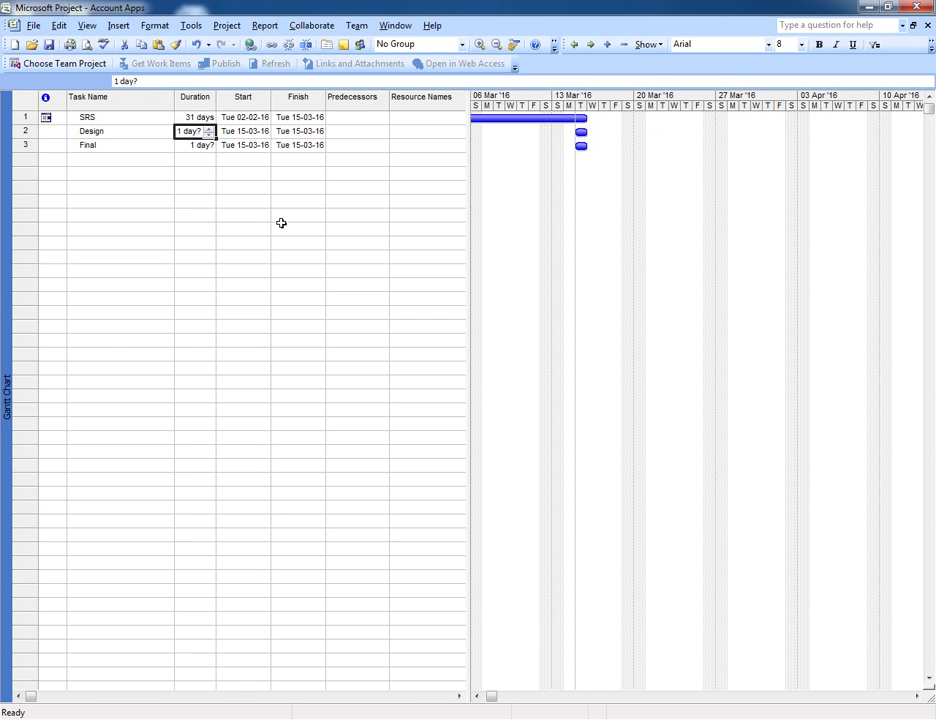
key("Up")
key("Down")
key("Up")
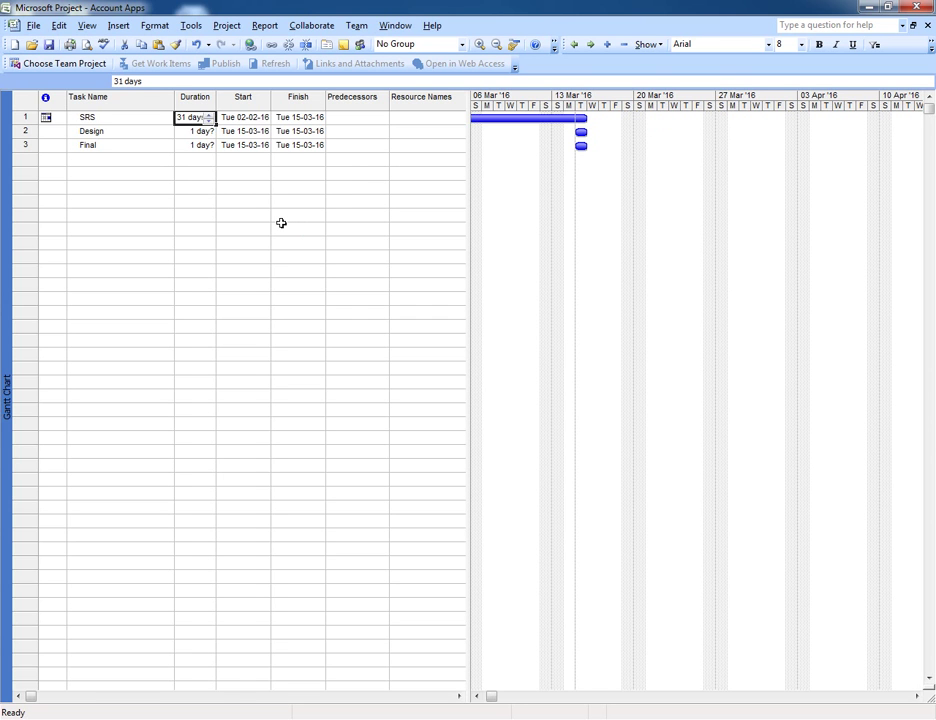
key("Down")
key("Up")
key("Down")
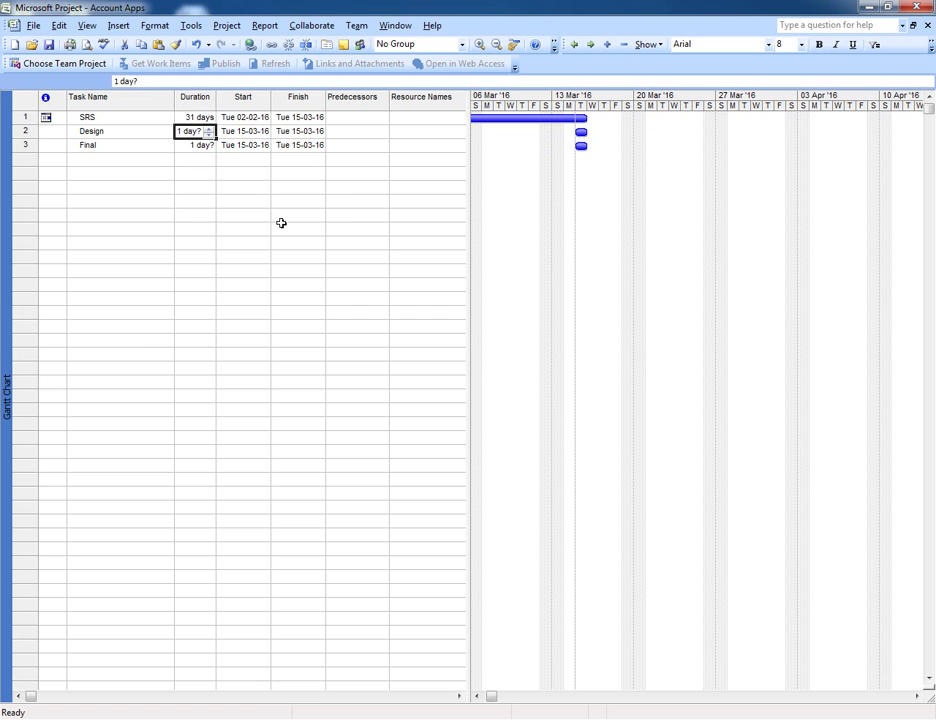
key("Right")
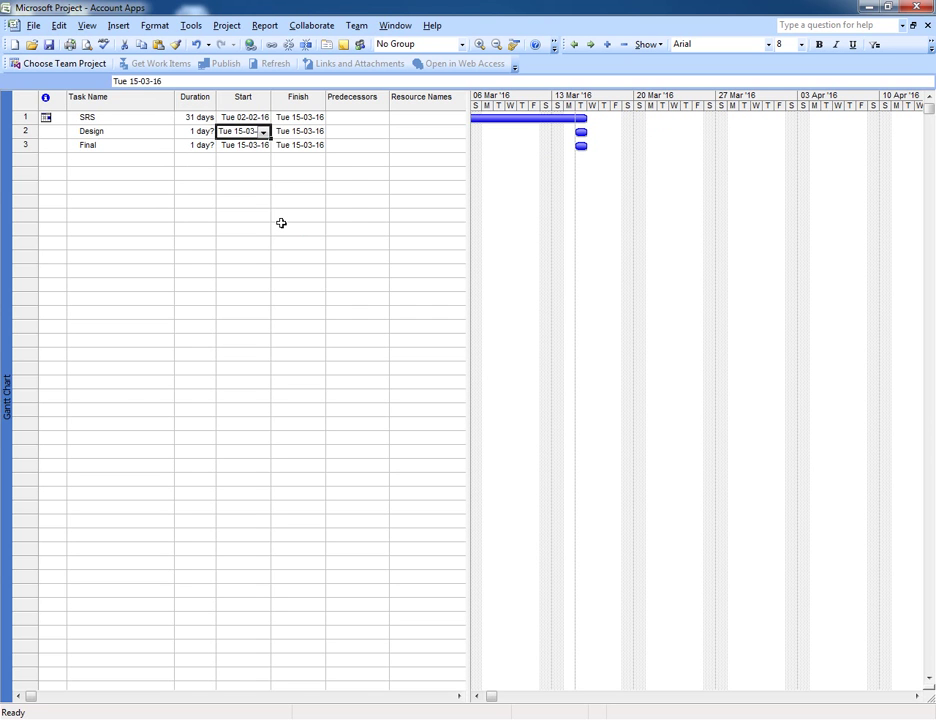
key("Left")
key("Up")
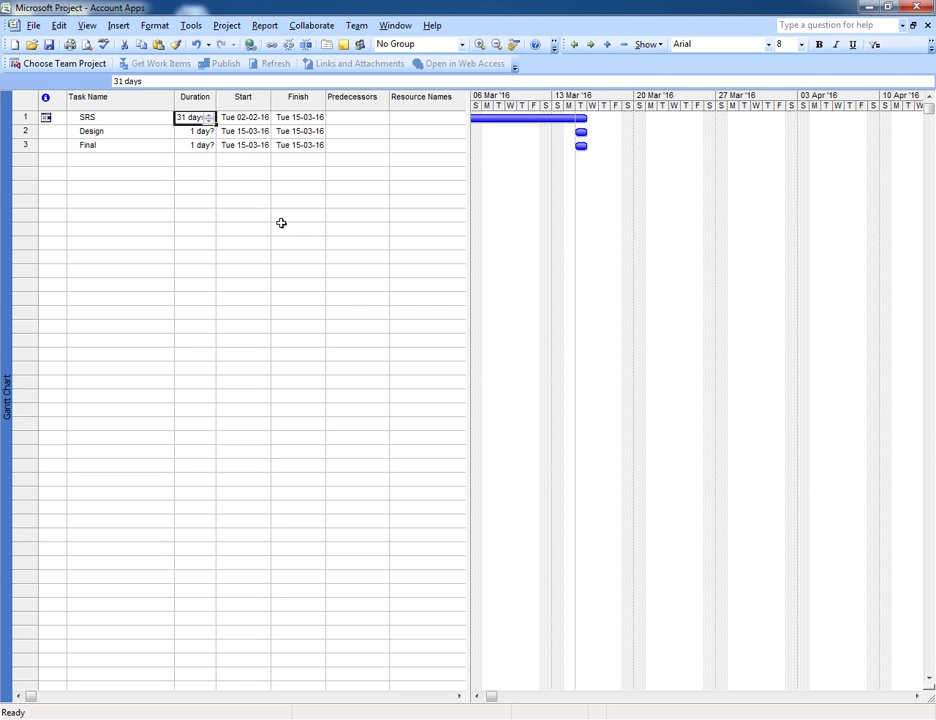
key("Right")
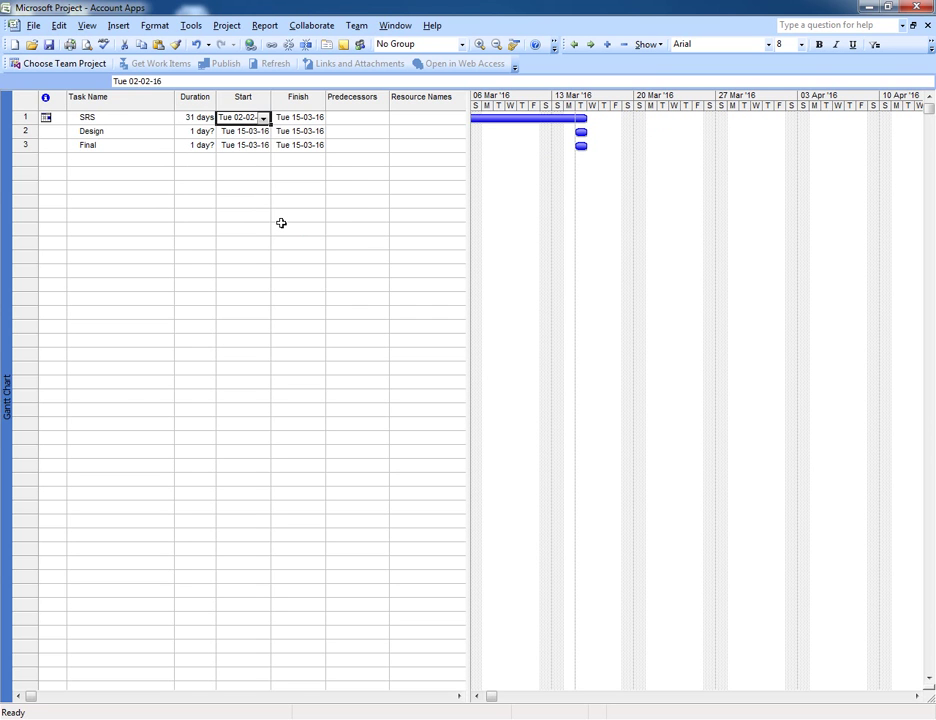
Step: Set Design's start to 16mar2016 and link it to follow SRS
key("Right")
key("Down")
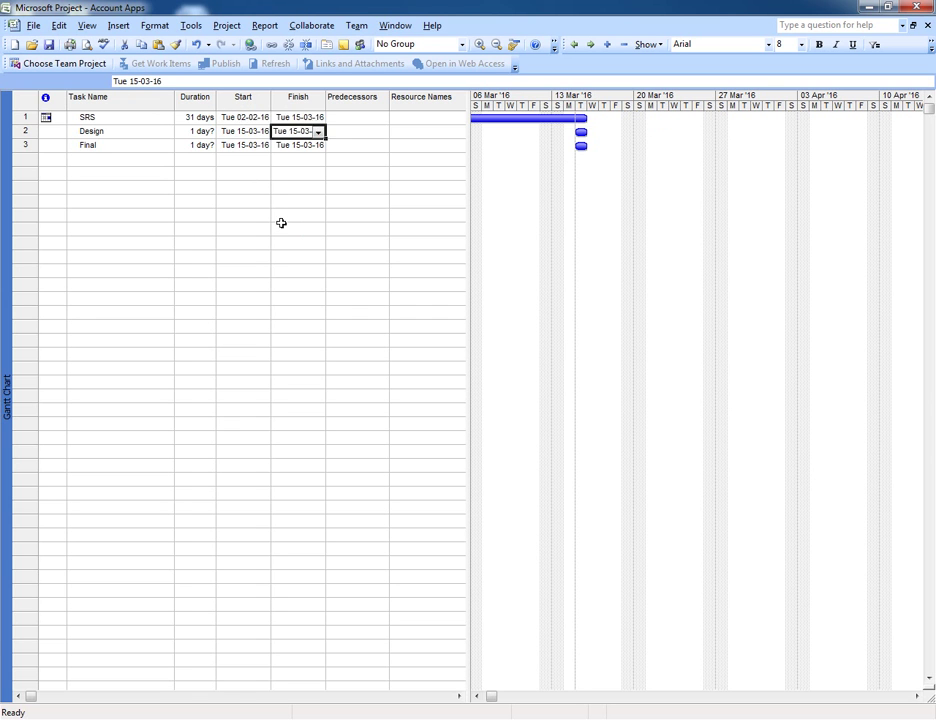
key("Left")
key("Down")
key("Up")
key("Down")
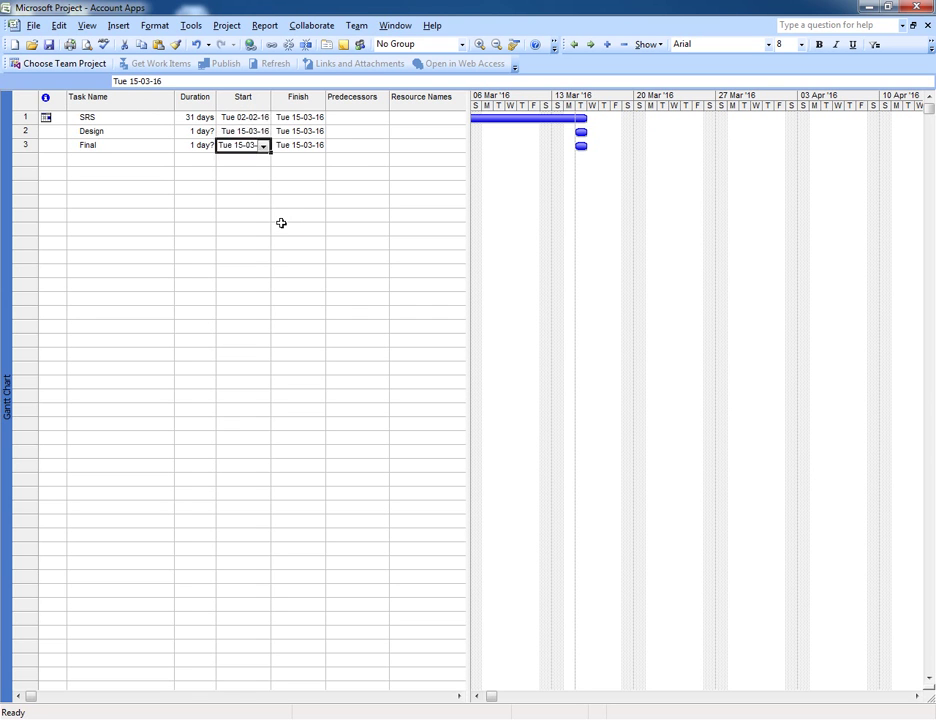
key("Up")
type("16mar2016")
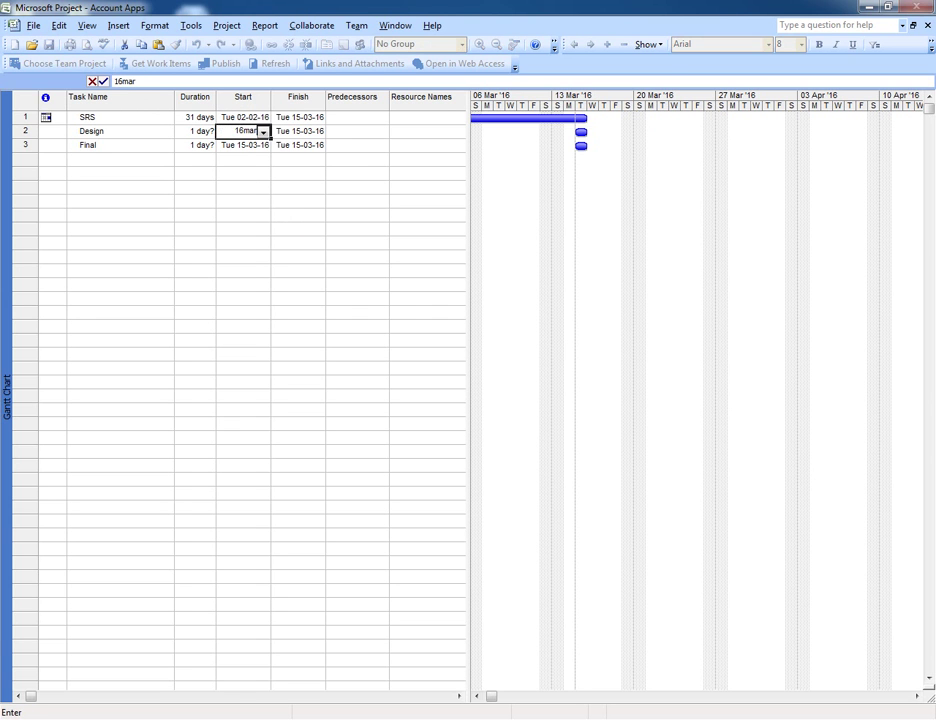
key("Return")
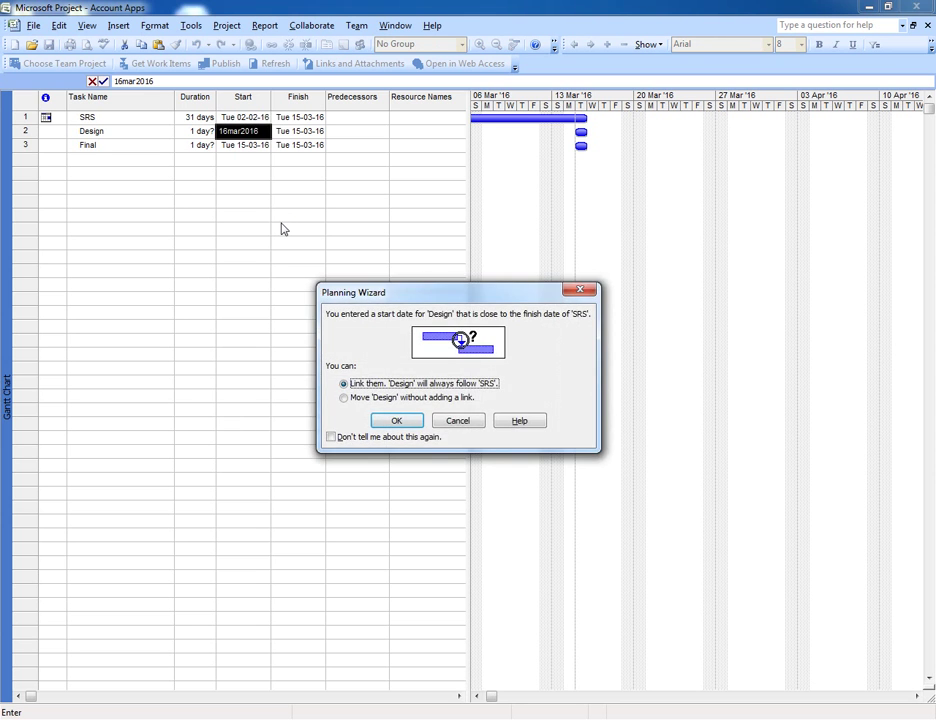
key("Return")
Step: Set Design's finish date to 21mar2016
key("Up")
key("Right")
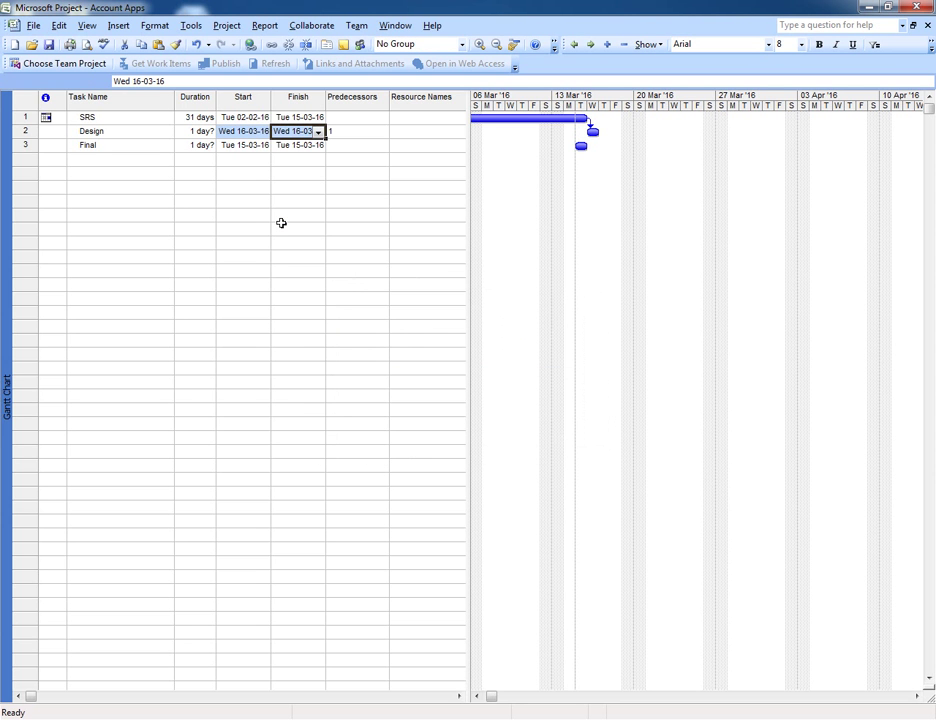
key("Down")
key("Up")
type("21")
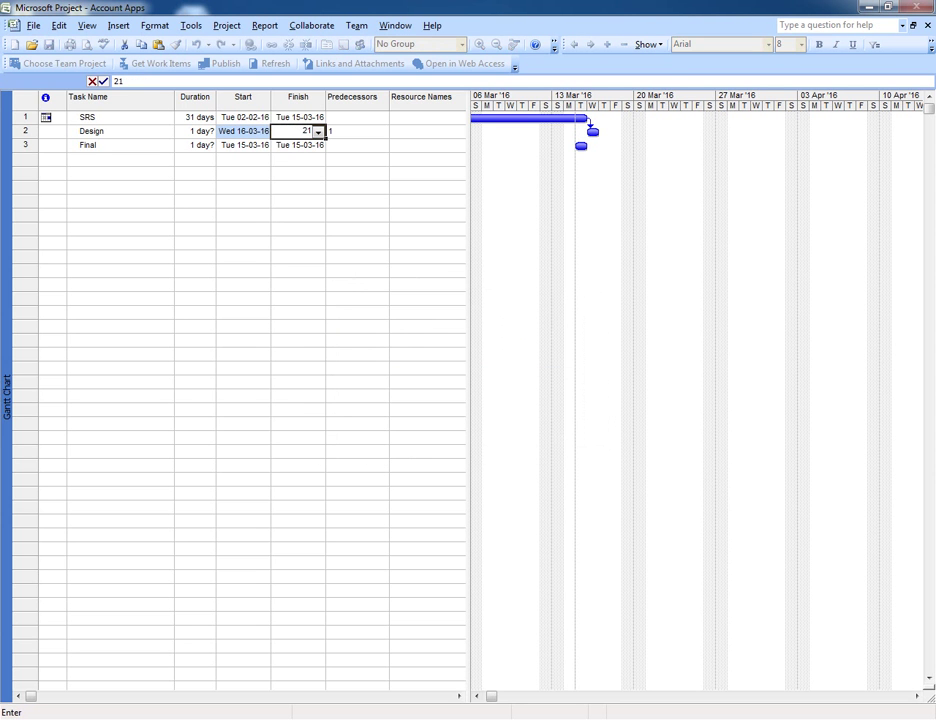
type("mar2016")
key("Return")
Step: Give Design a duration of 4 days
key("Up")
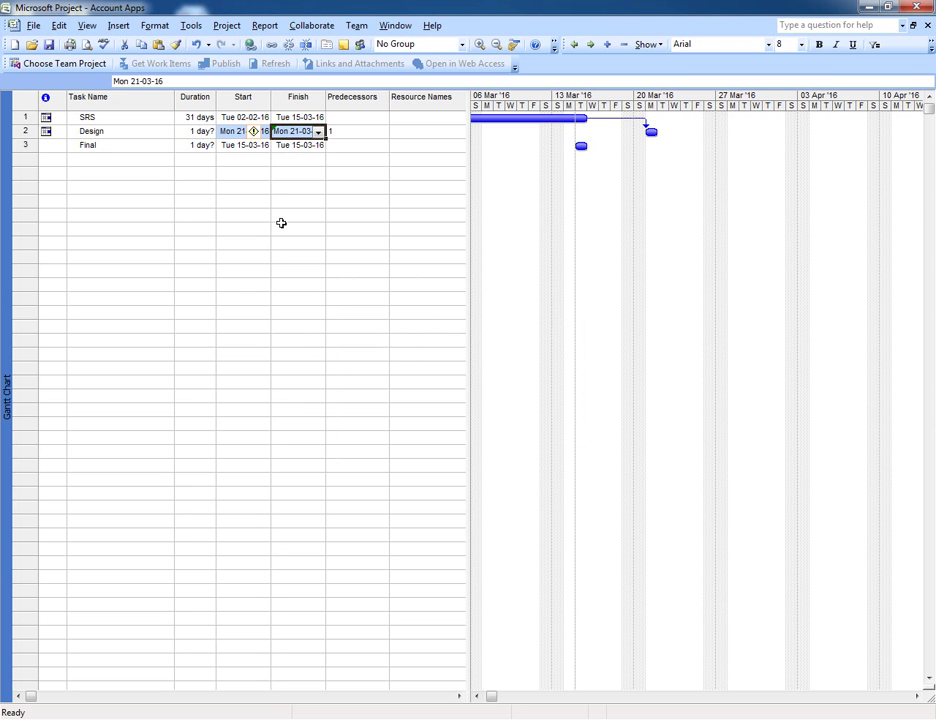
key("Down")
key("Up")
key("Left")
key("Left")
type("4")
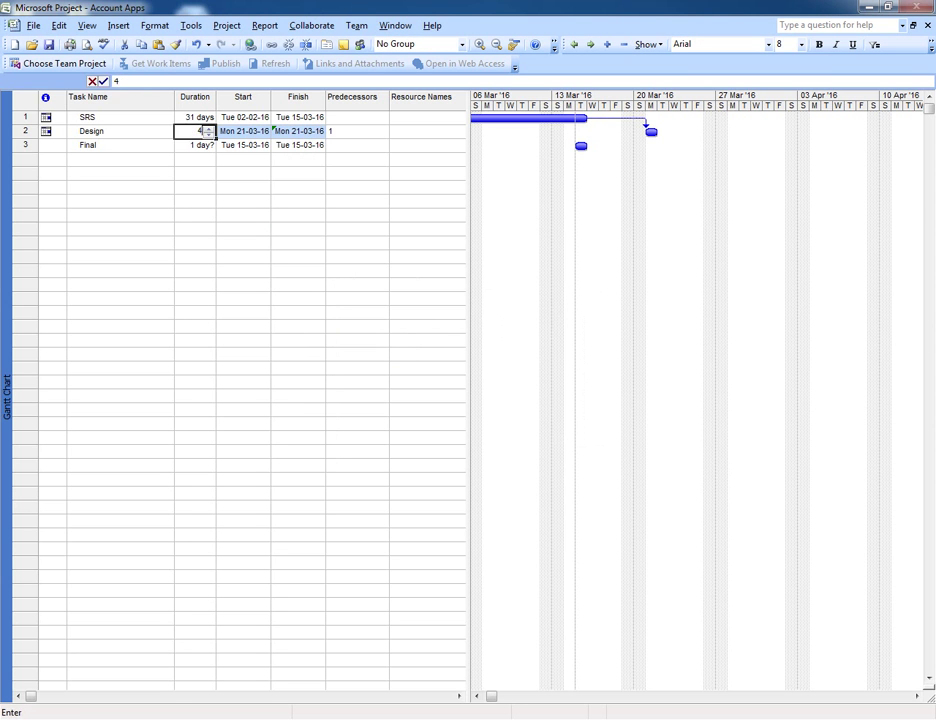
key("Return")
key("Up")
key("Right")
key("Right")
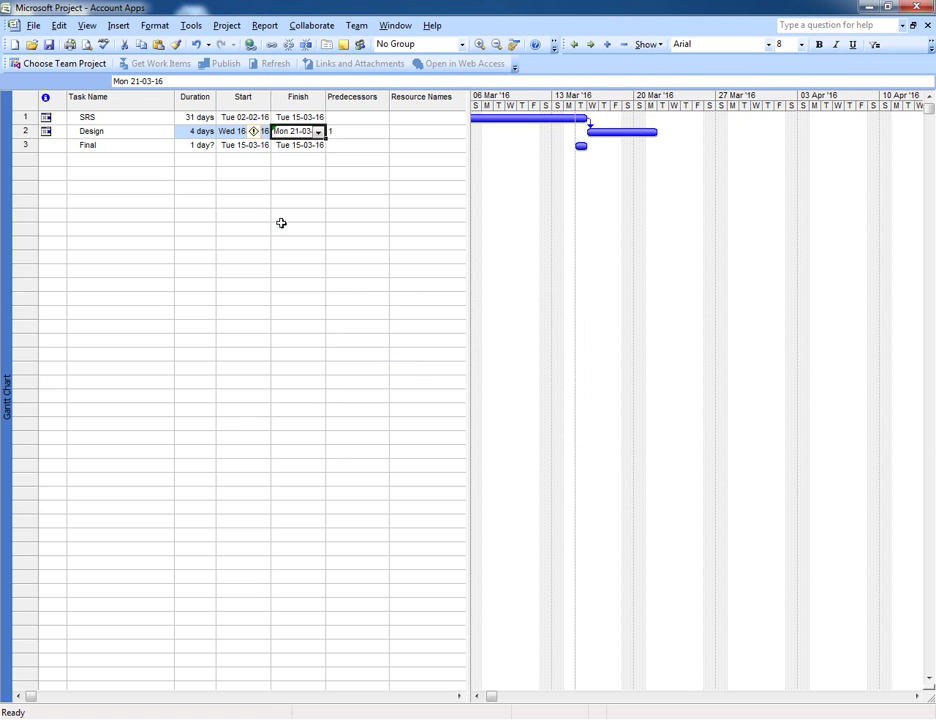
key("Down")
Step: Set Final's start to 22mar2016, linking it to follow Design
key("Left")
key("Left")
key("Right")
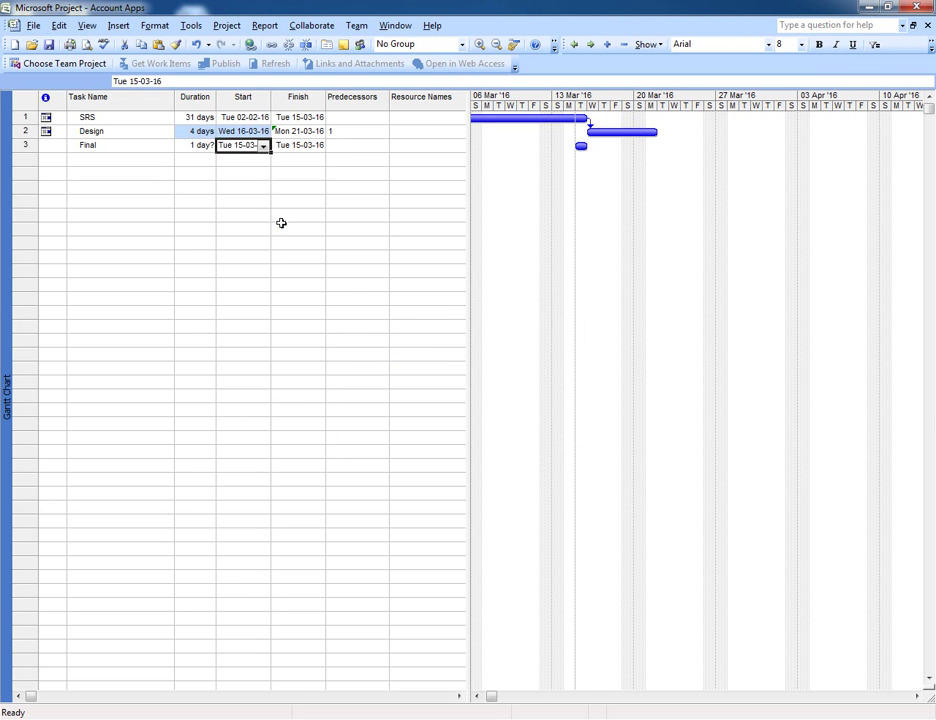
key("Left")
key("Right")
key("Left")
key("Right")
key("Left")
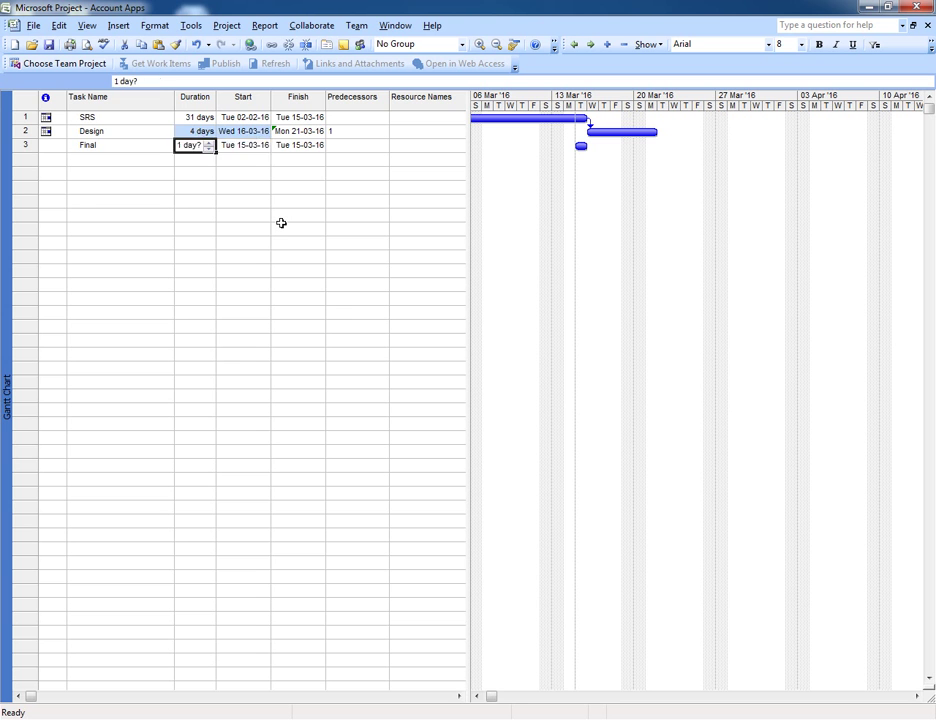
key("Right")
type("22")
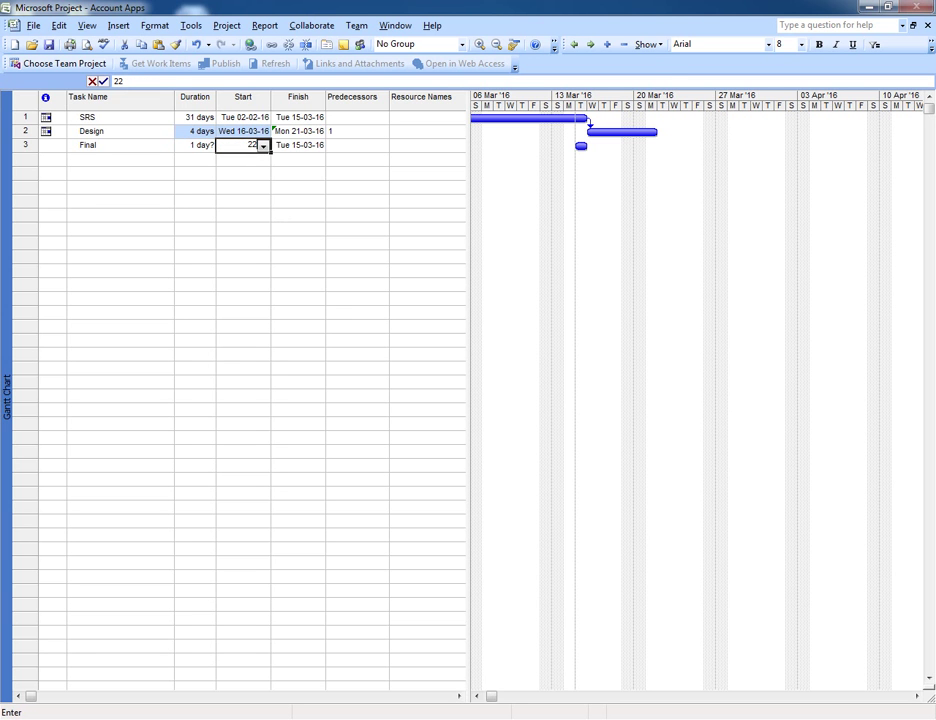
type("mar2016")
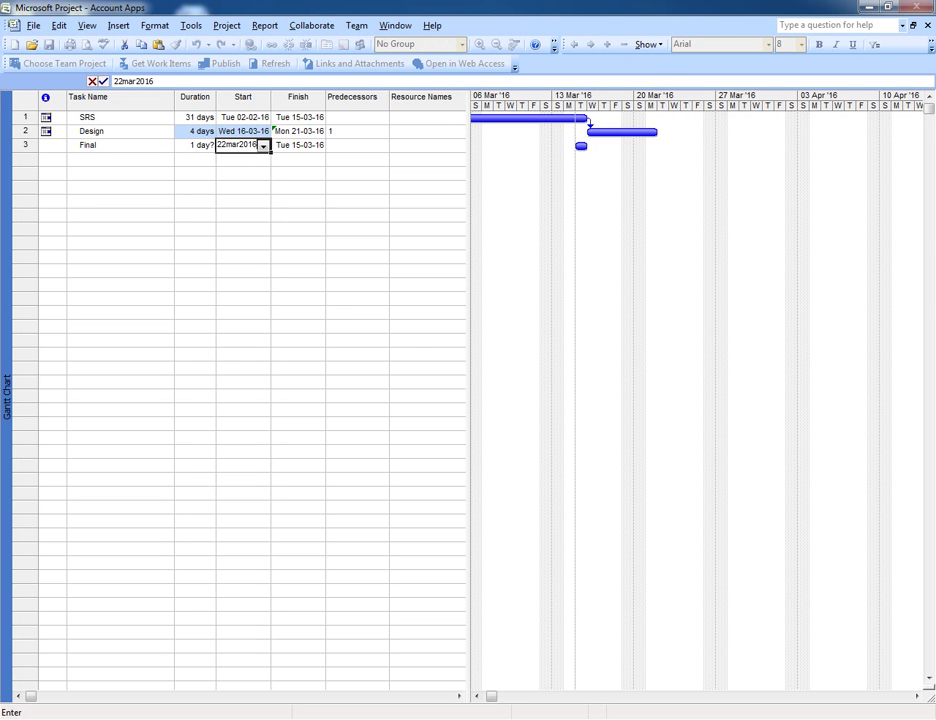
key("Return")
key("Return")
key("Up")
Step: Enter 30may2016 as Final's finish date
key("Right")
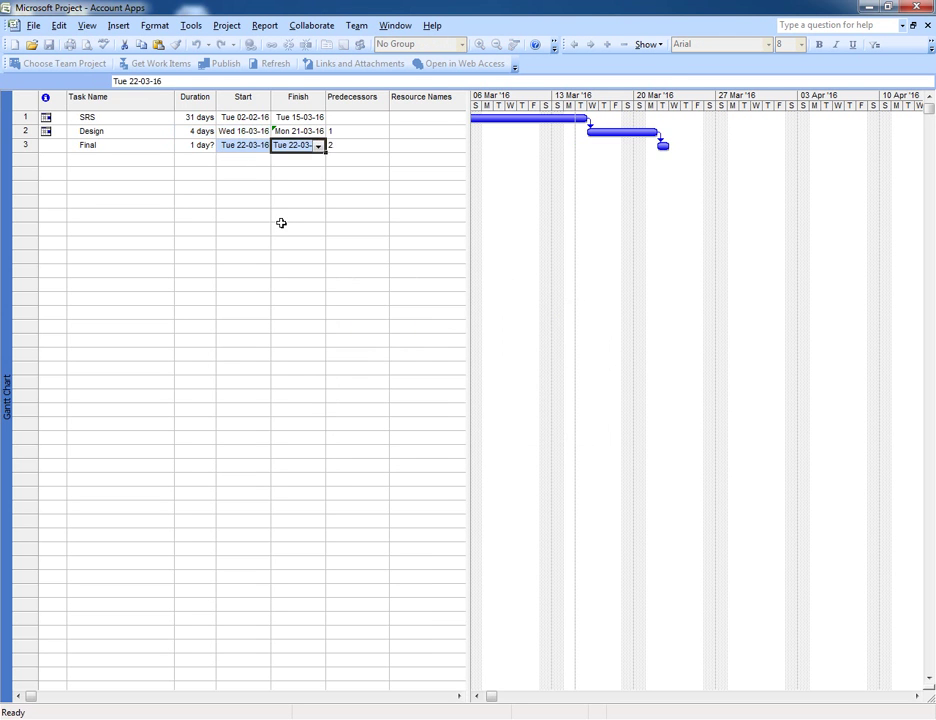
type("30")
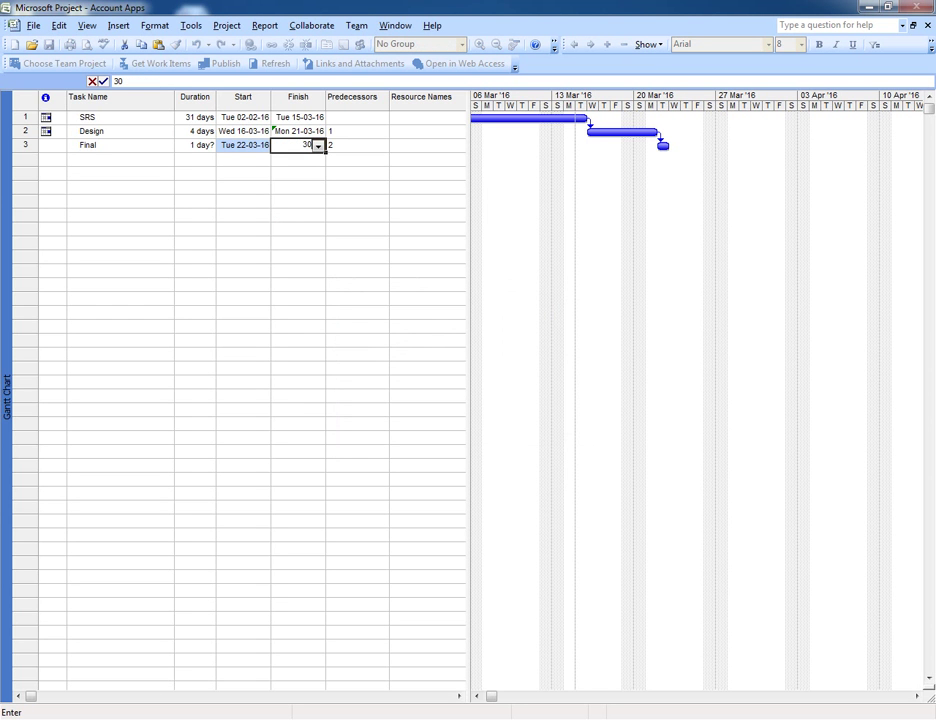
type("may2016")
key("Return")
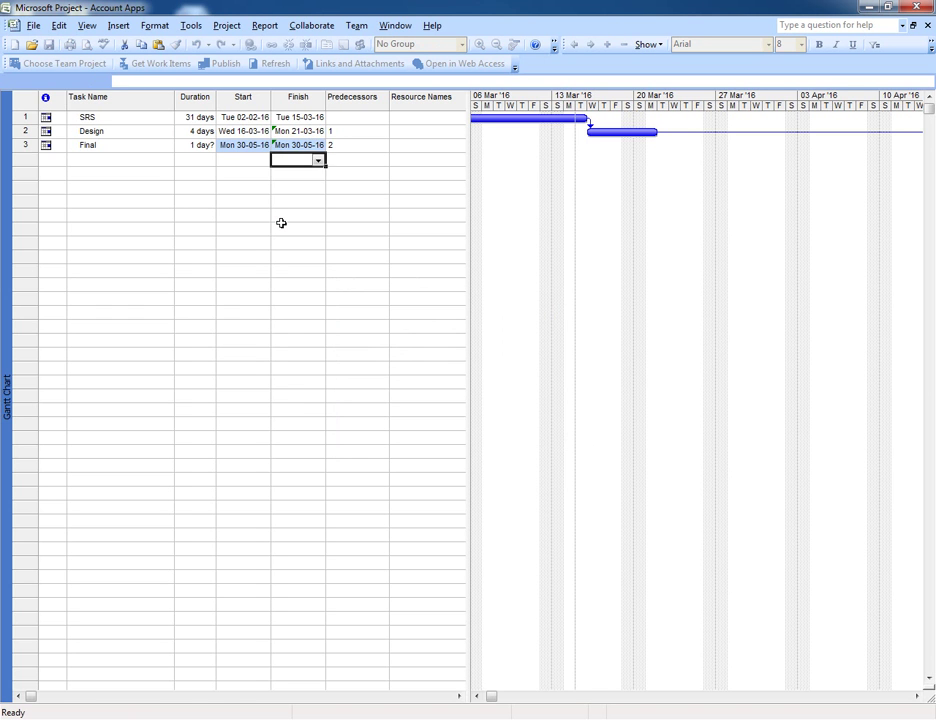
key("Up")
key("Left")
key("Left")
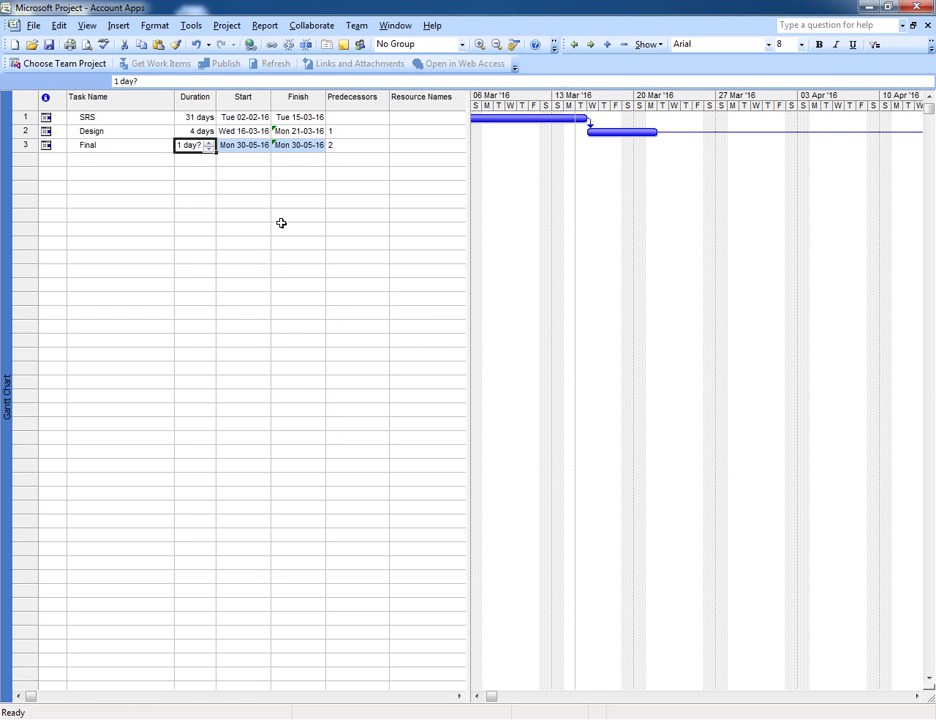
key("Down")
key("Up")
key("super+d")
key("Right")
key("Down")
key("Down")
key("Down")
key("Down")
key("Down")
key("Right")
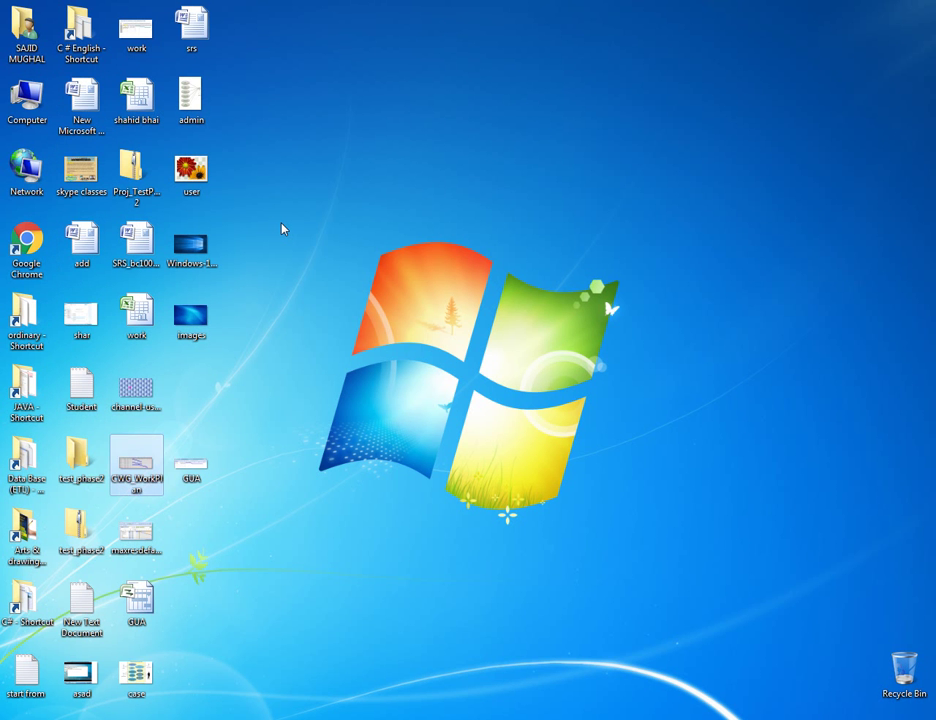
key("Right")
key("Return")
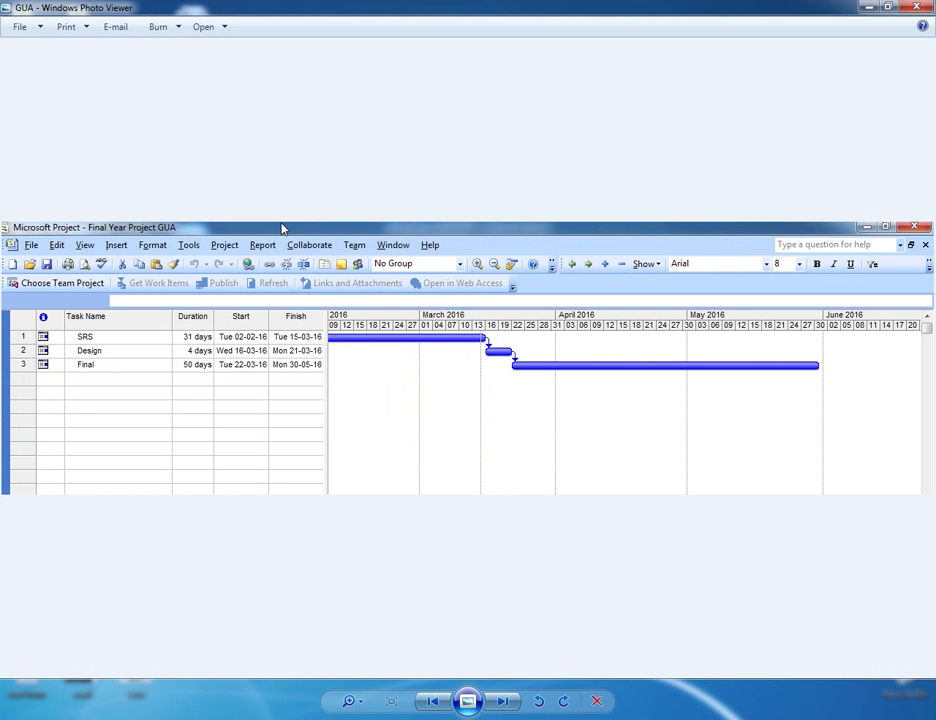
key("alt+F4")
key("alt+Tab")
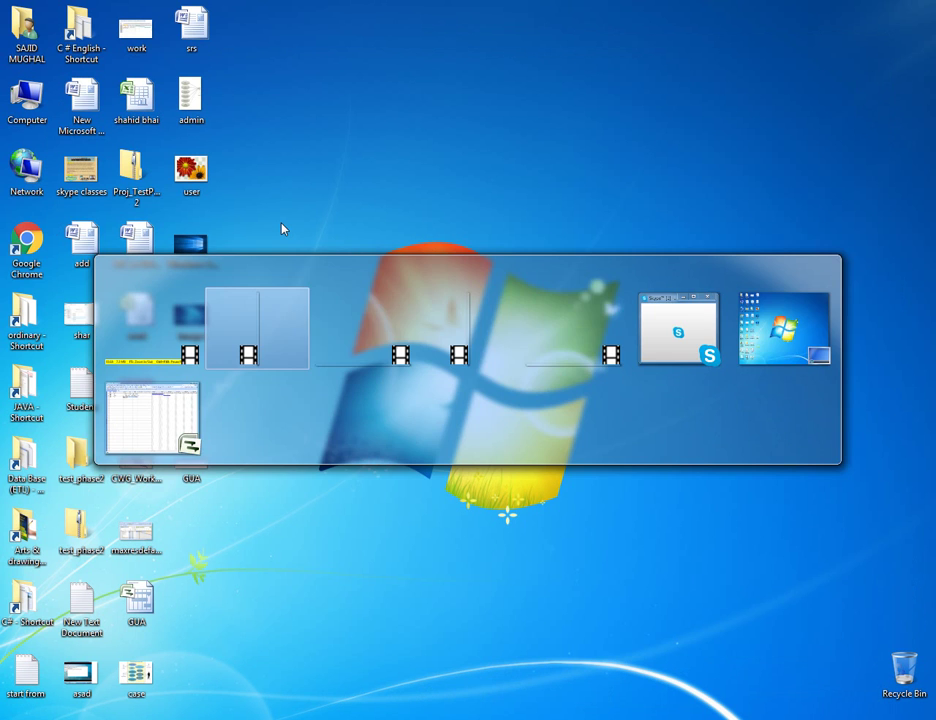
key("alt+Tab")
key("alt+Tab")
key("alt+Tab")
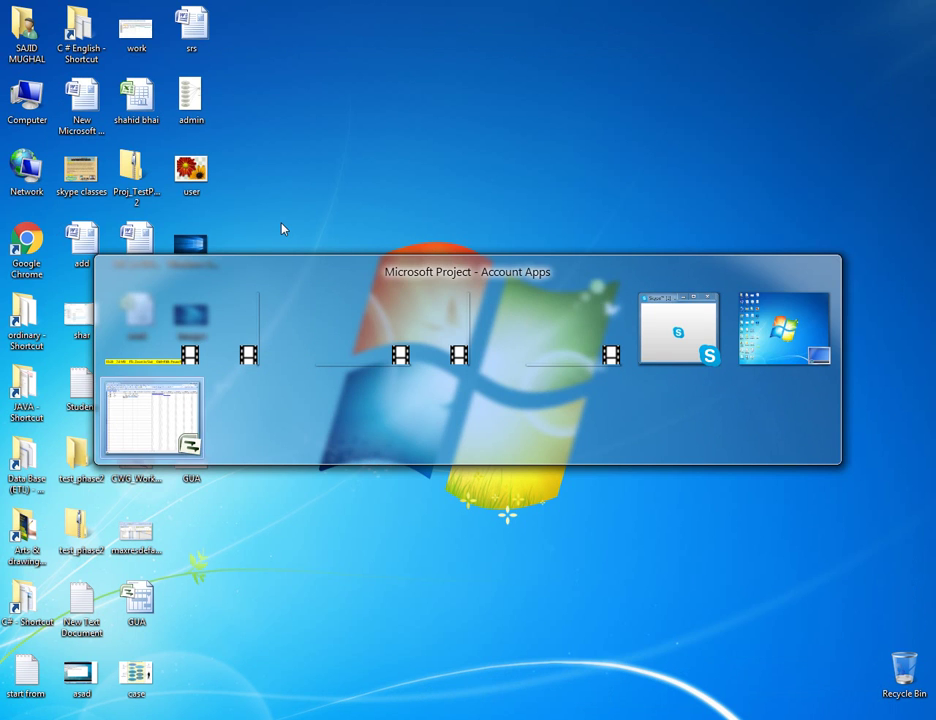
Step: Set Final's duration to 50 days from Tue 22-03-16
key("Up")
type("50")
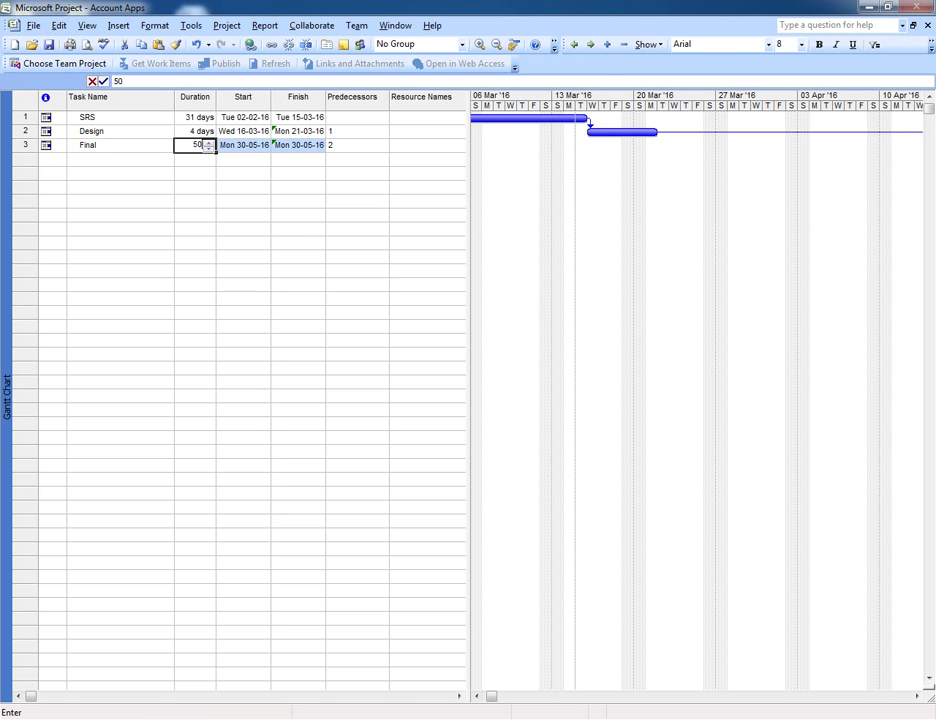
key("Return")
key("Up")
key("Tab")
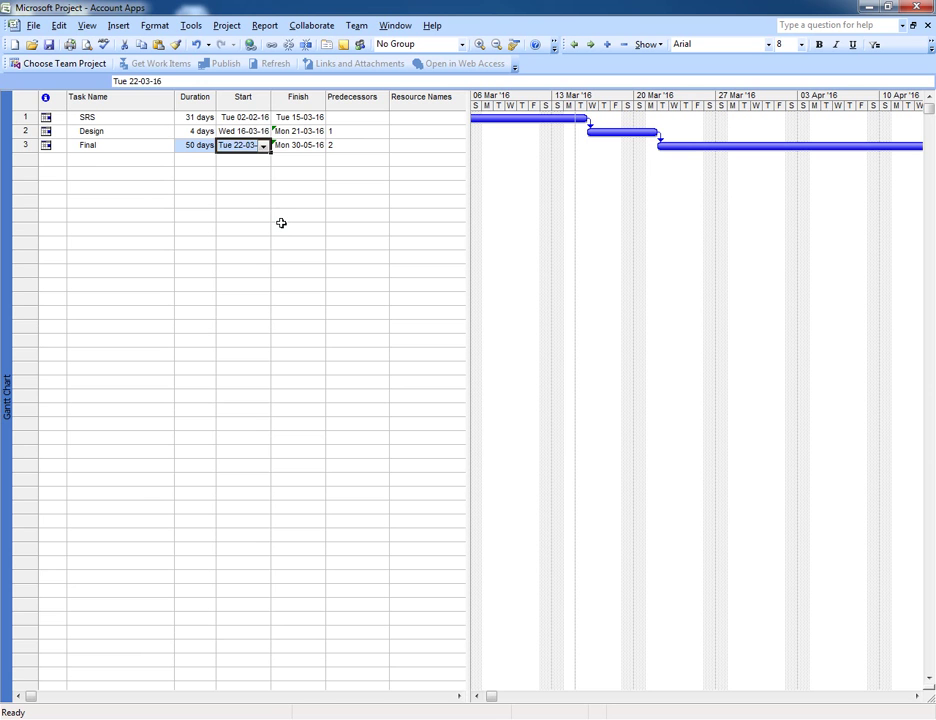
key("Tab")
key("Down")
key("Down")
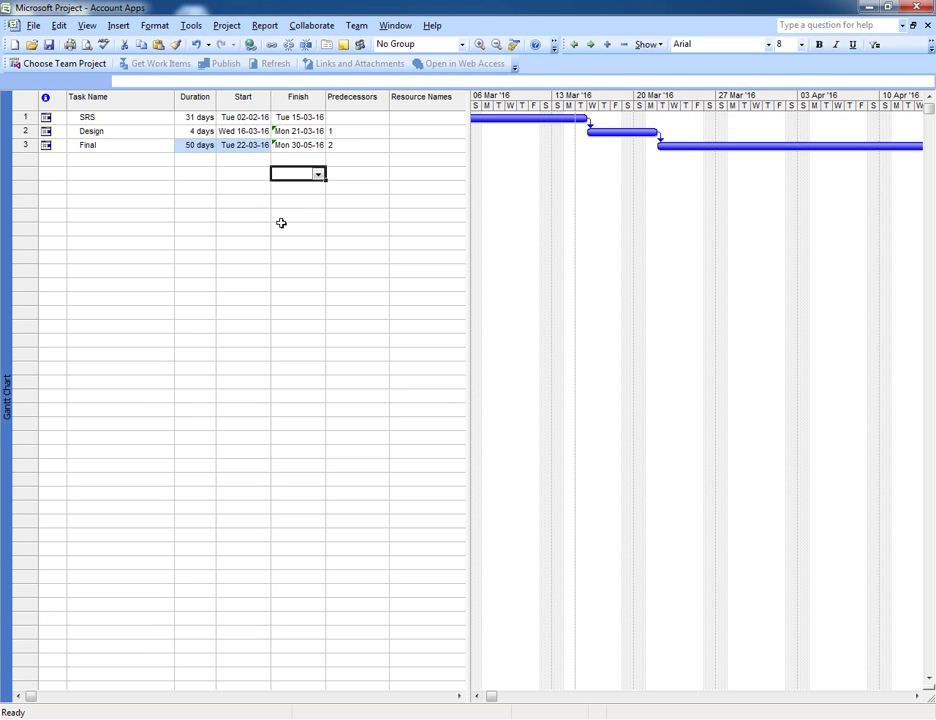
key("Up")
key("Up")
key("Tab")
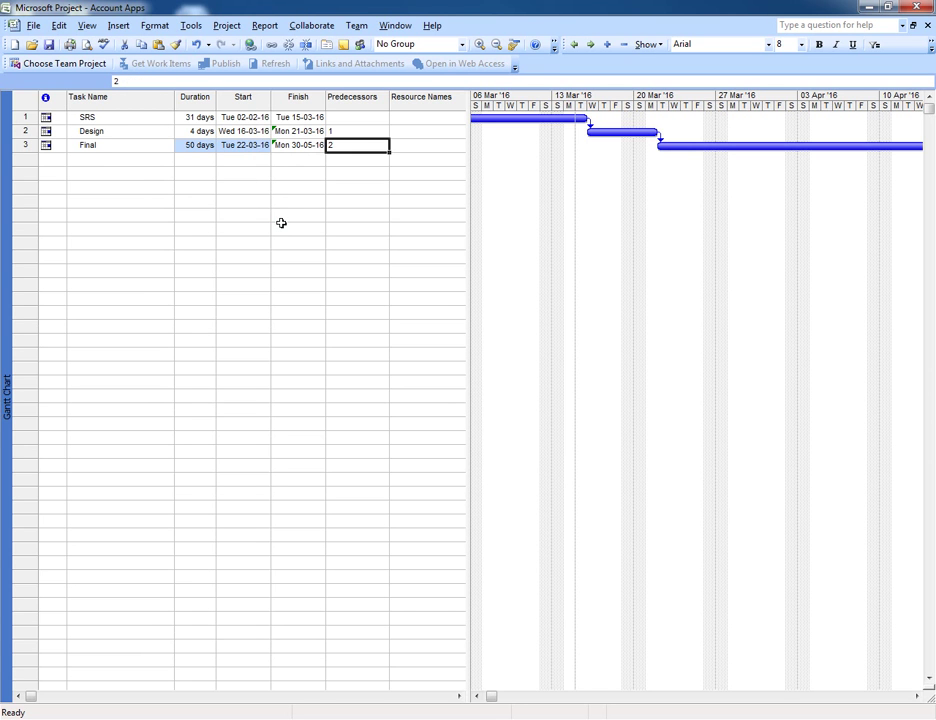
Step: Hide the Predecessors and Resource Names columns
left_click_drag(345, 98, 421, 101)
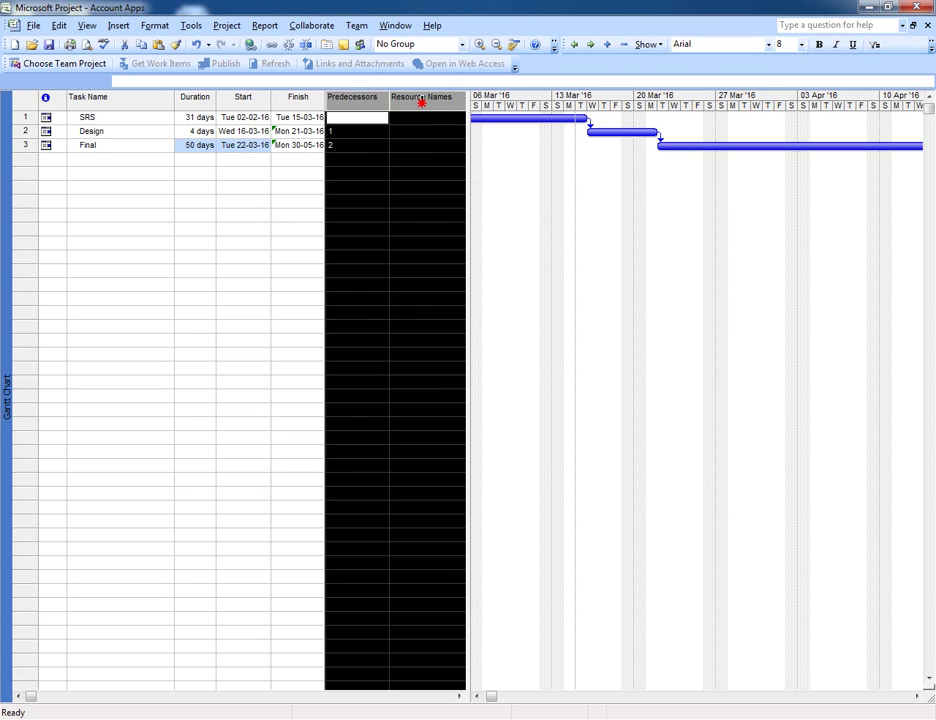
right_click(417, 101)
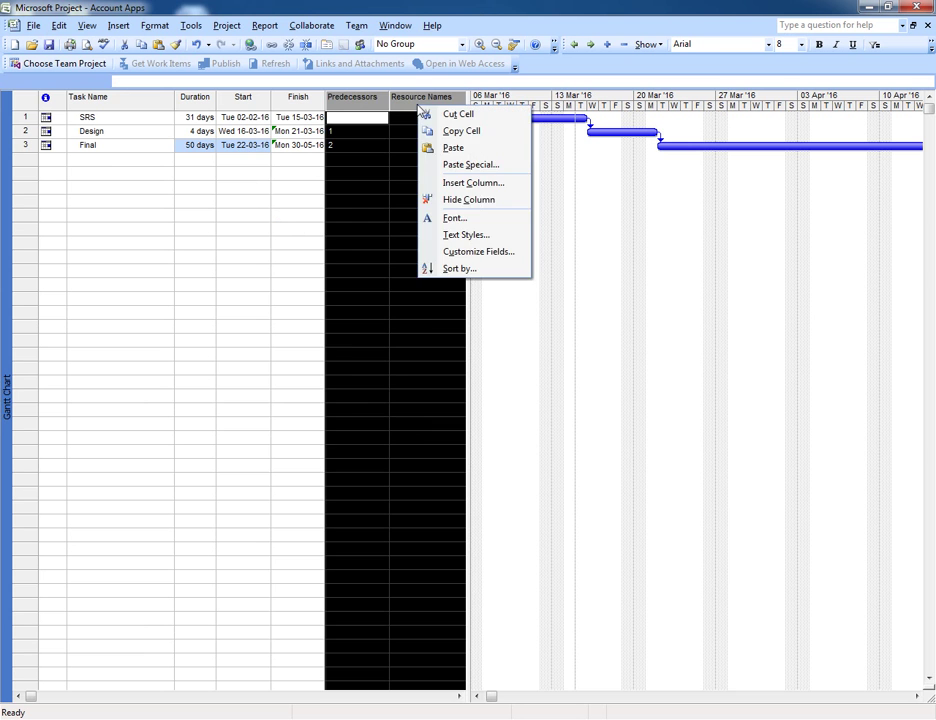
left_click(476, 200)
left_click(298, 189)
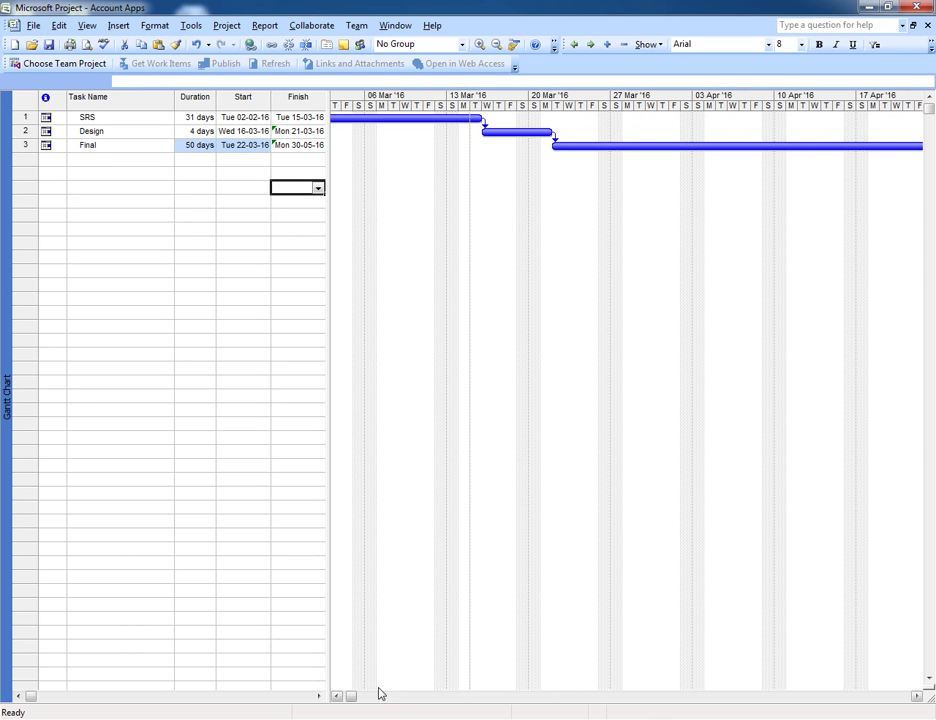
Step: Scroll the Gantt chart and zoom its timescale out to weeks, spanning Jan to Nov 2016
left_click_drag(351, 695, 411, 695)
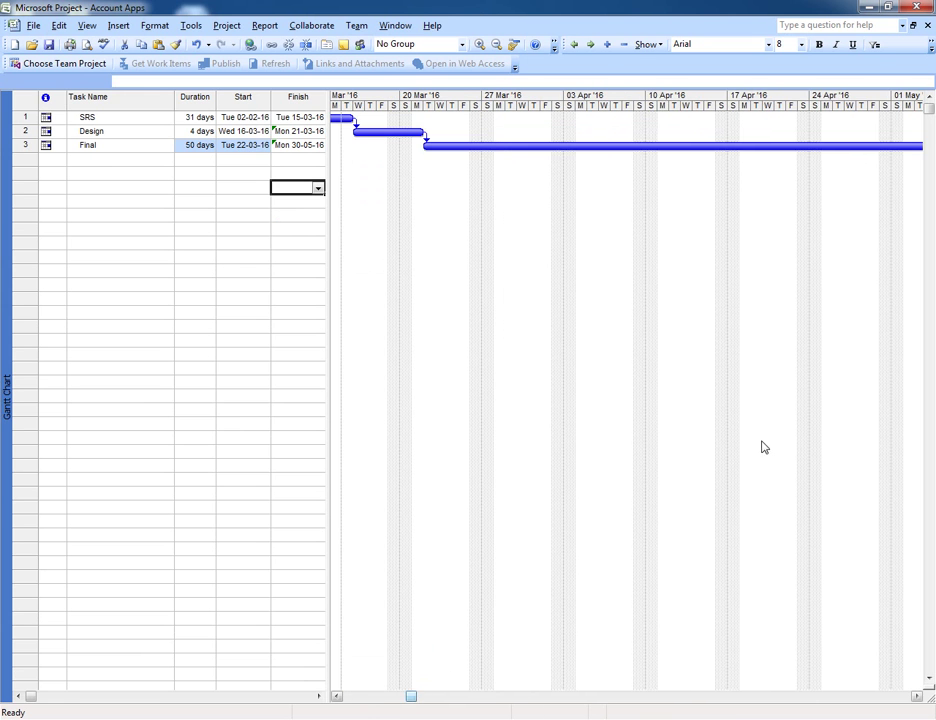
scroll(760, 449, "down", 2)
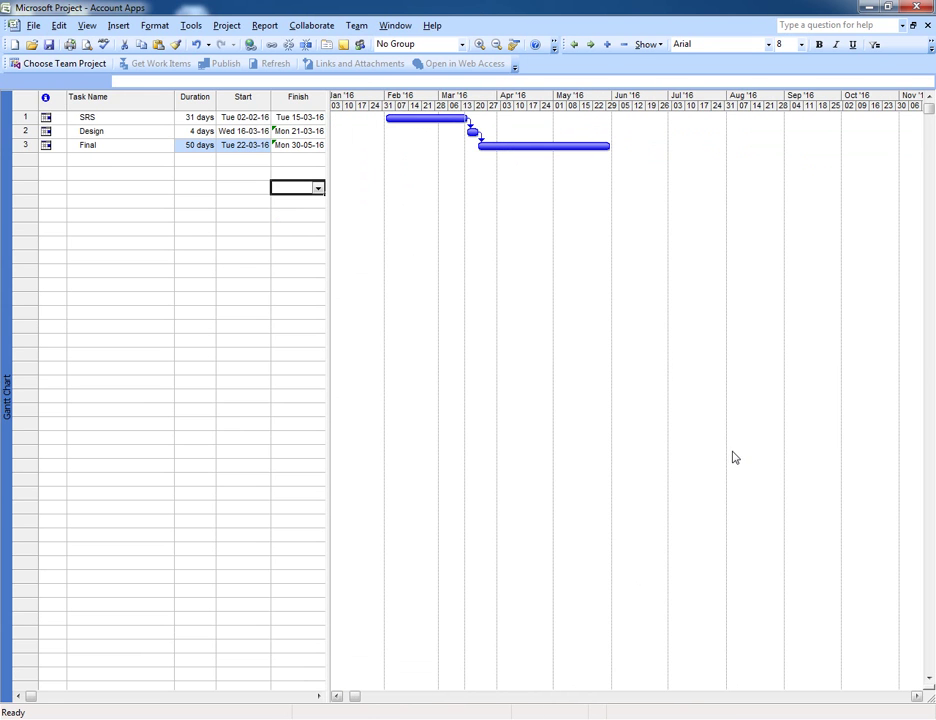
scroll(603, 358, "up", 1)
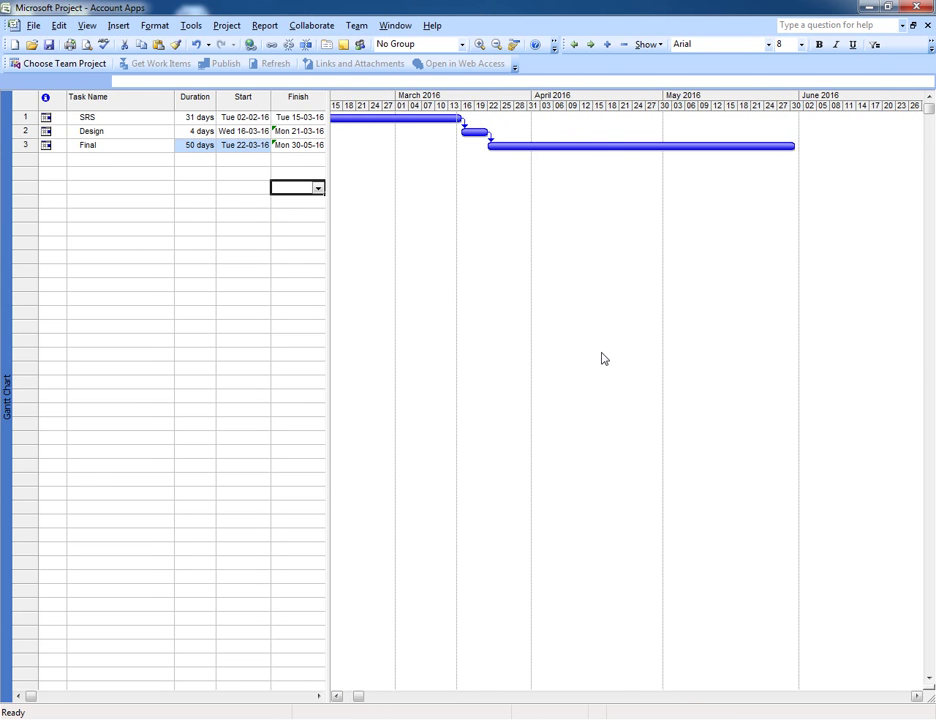
scroll(603, 358, "down", 1)
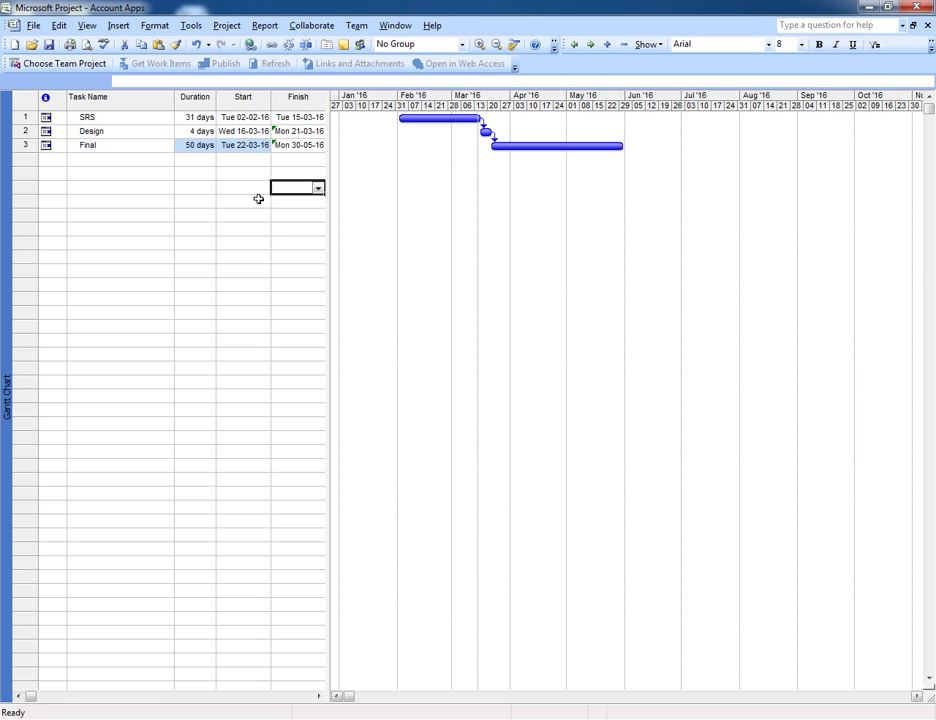
Step: Inspect the SRS and Final task cells (Final's start date, 50 days duration) and the empty rows 4–5
left_click(240, 161)
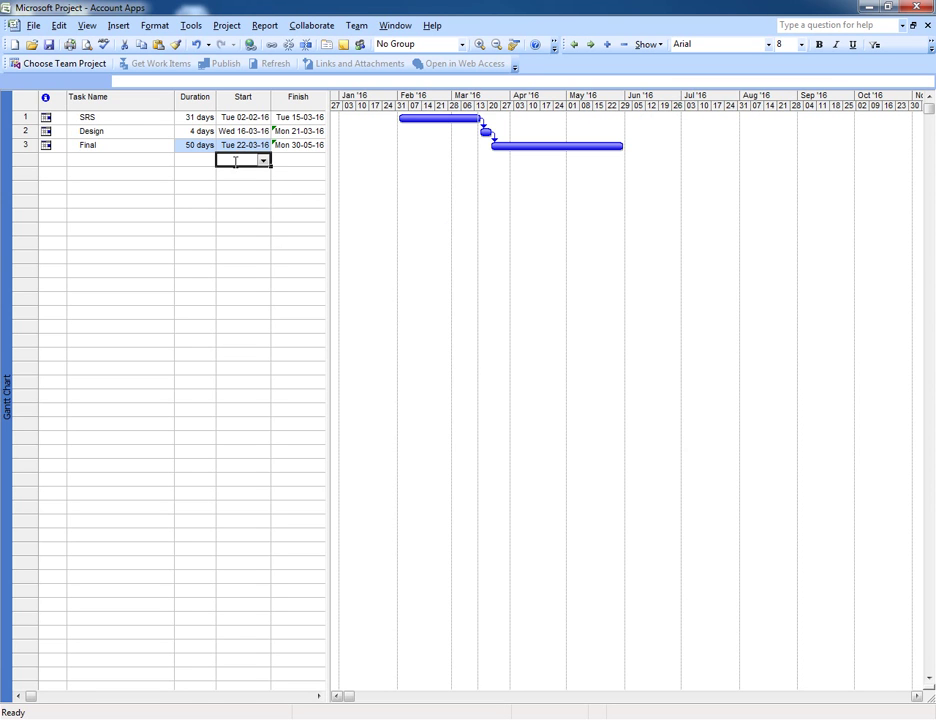
left_click(131, 120)
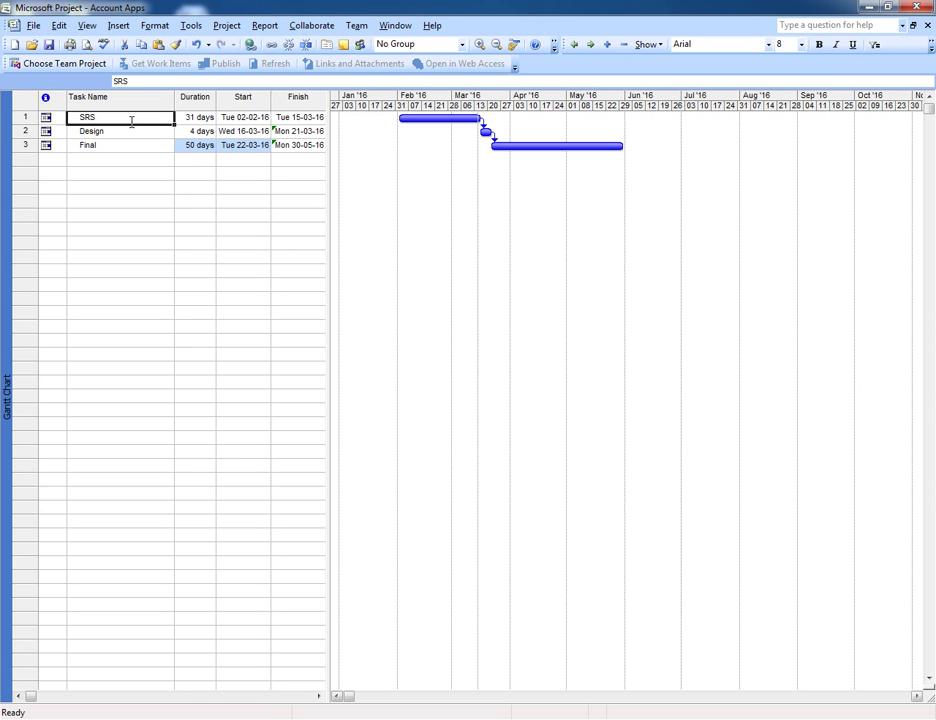
key("Down")
key("Down")
key("Up")
key("Up")
left_click(246, 146)
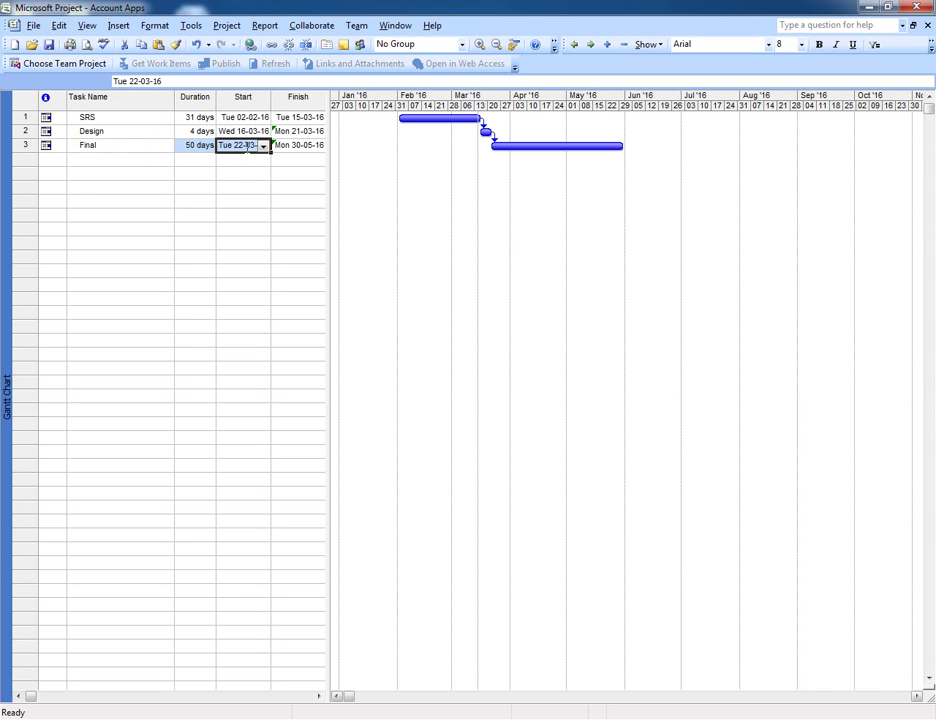
left_click(136, 155)
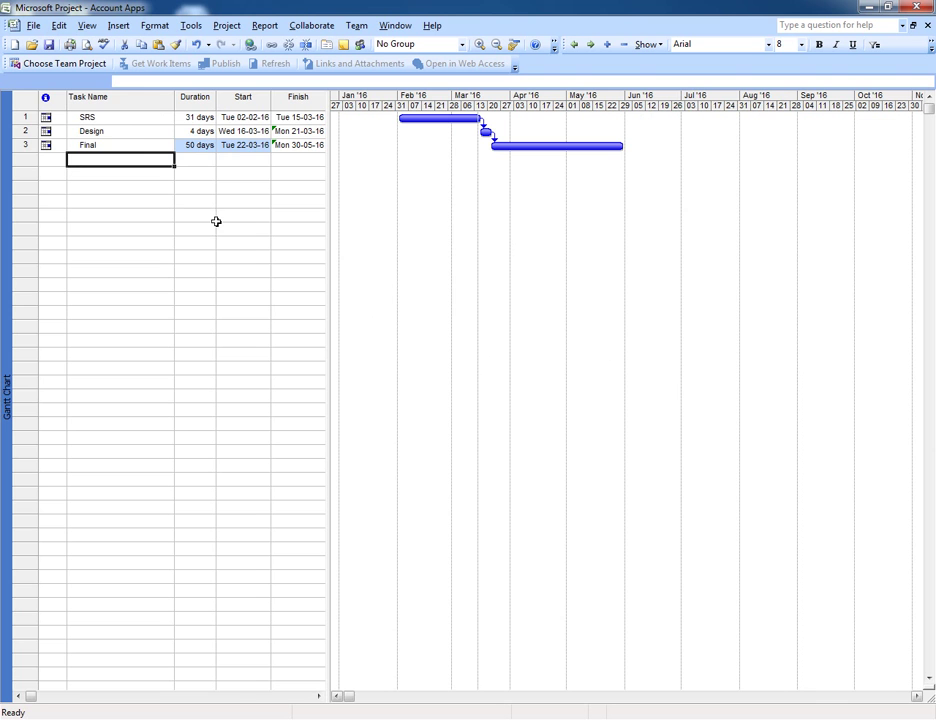
left_click(190, 146)
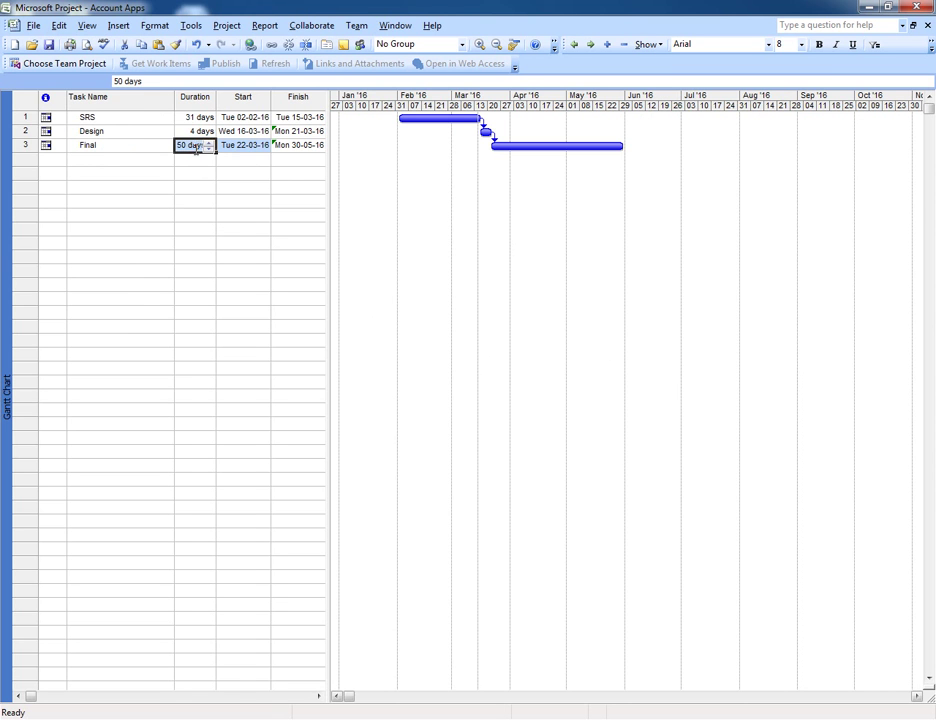
left_click(251, 161)
left_click(120, 165)
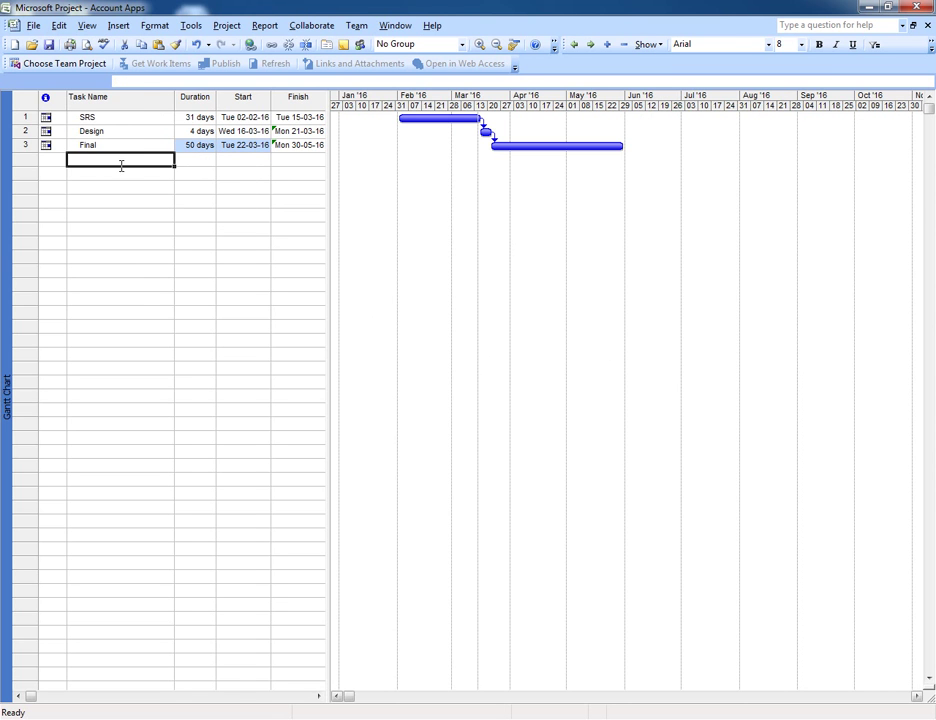
left_click(130, 173)
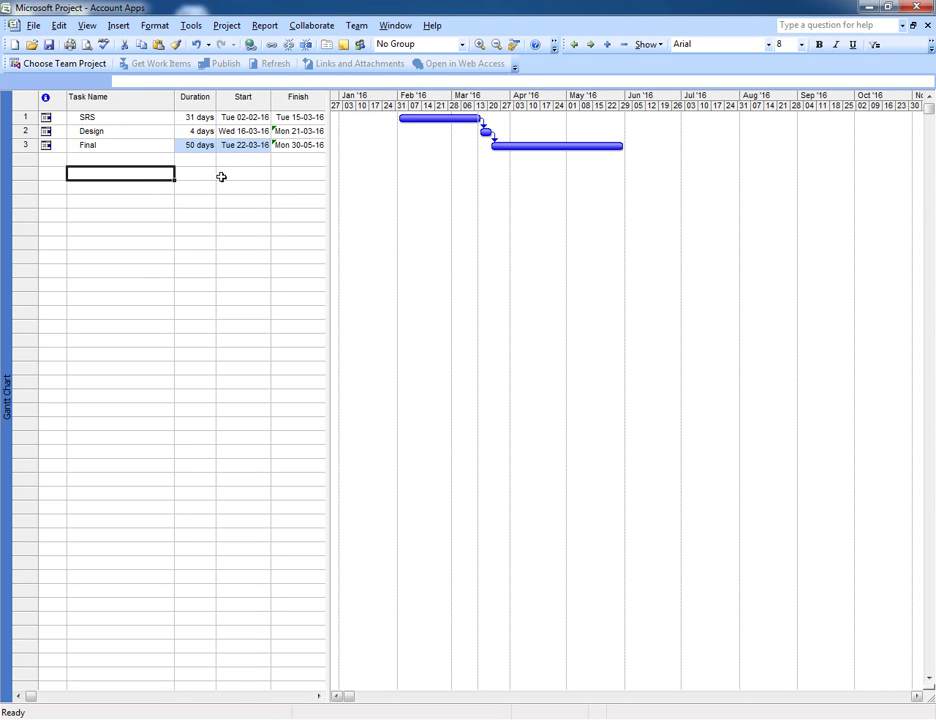